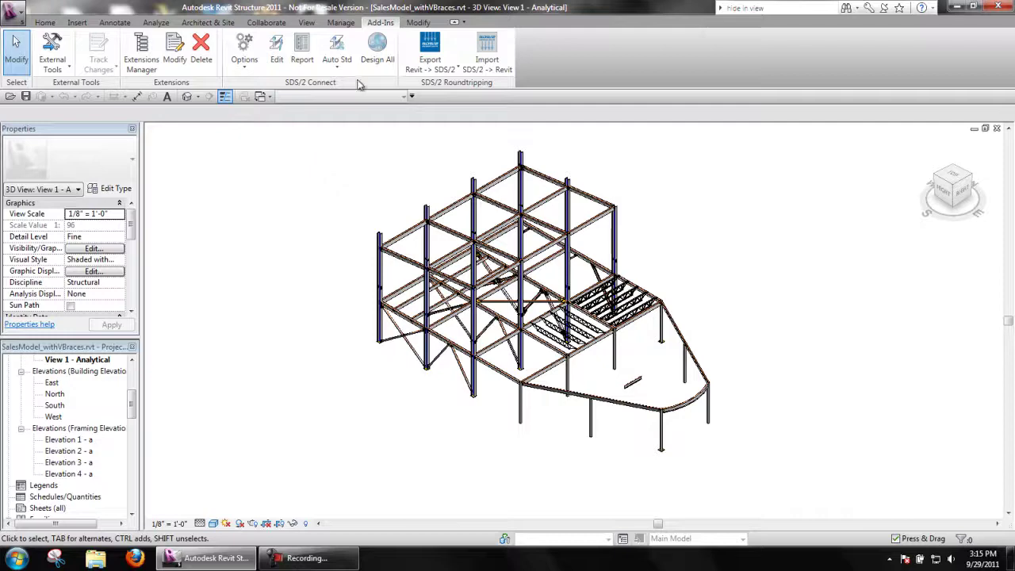
Open SDS/2 Connect Setup on the Design Criteria page, with seismic vertical brace gusset design unchecked.
{"action": "left_click", "coordinate": [242, 67]}
{"action": "left_click", "coordinate": [257, 139]}
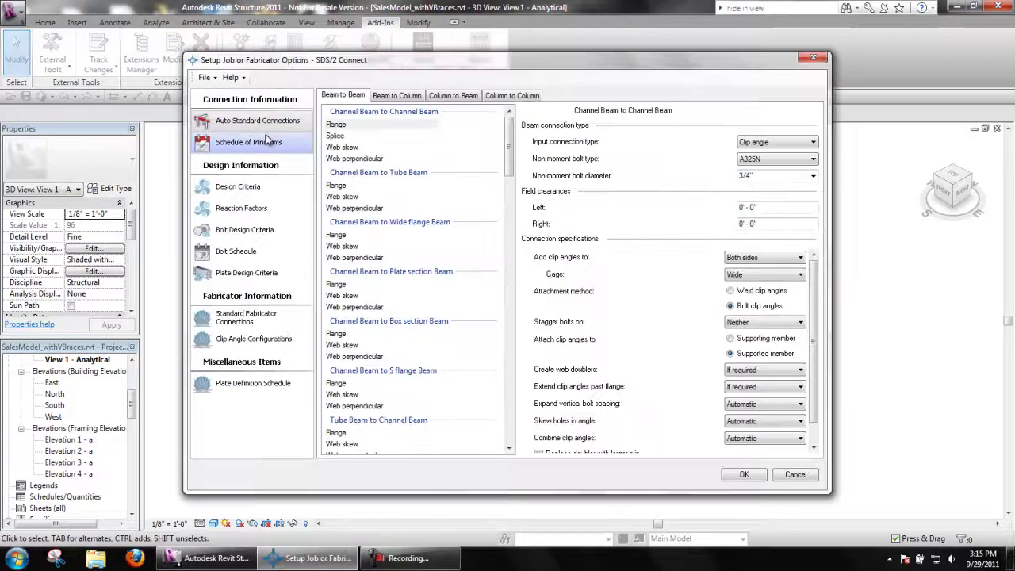
{"action": "left_click", "coordinate": [252, 187]}
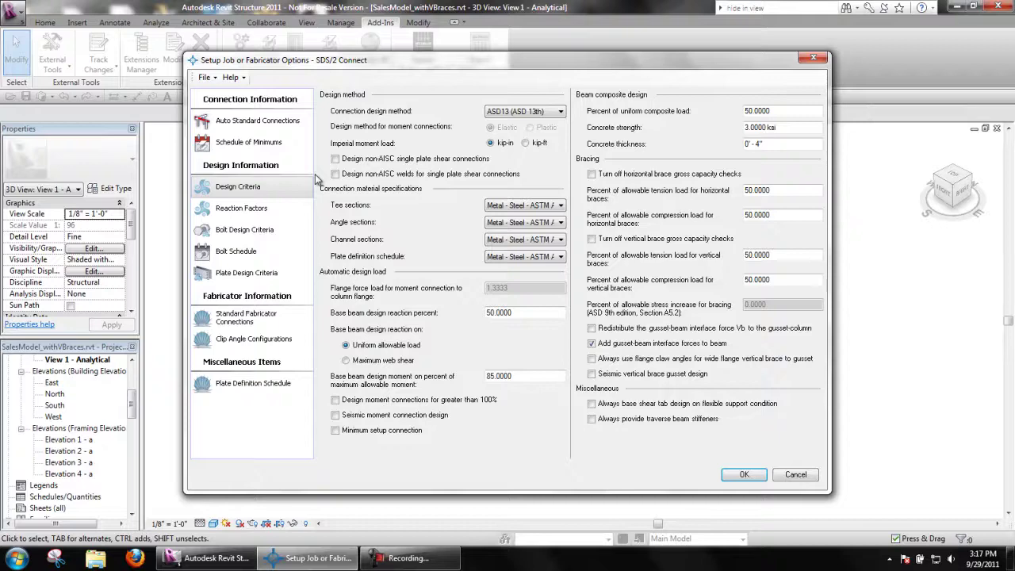
Display the Plate Design Criteria page, where gussets are incremented by plate thickness.
{"action": "left_click", "coordinate": [298, 278]}
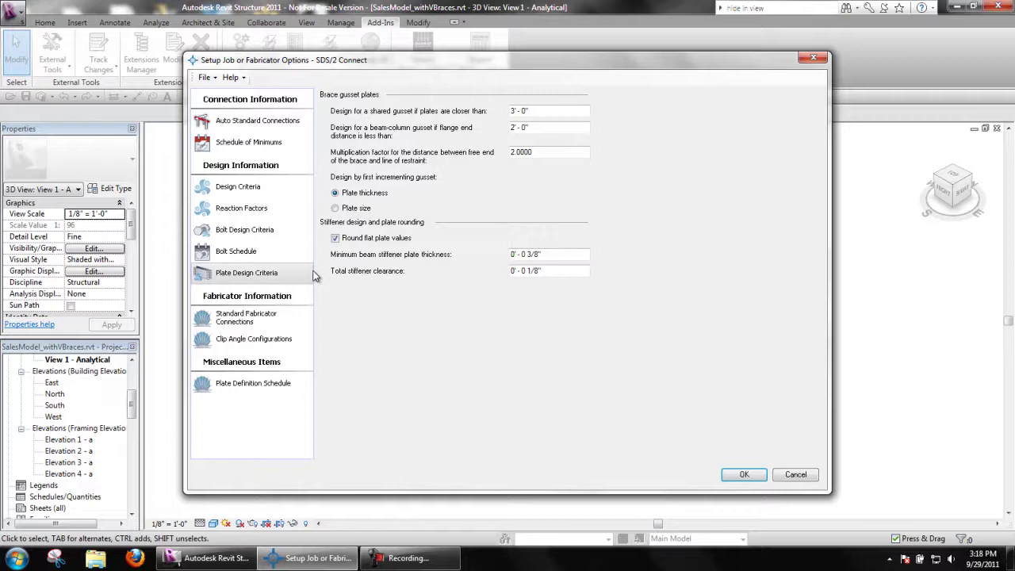
View the Standard Fabricator Gusset Plate settings: 3/8" to 3/4" thickness range and coped cuts.
{"action": "left_click", "coordinate": [306, 317]}
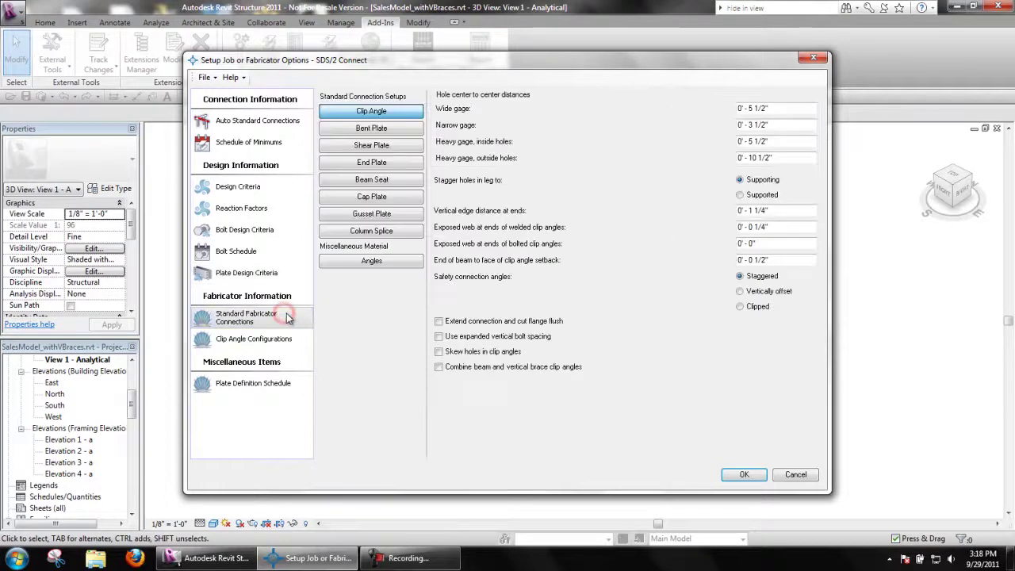
{"action": "left_click", "coordinate": [391, 219]}
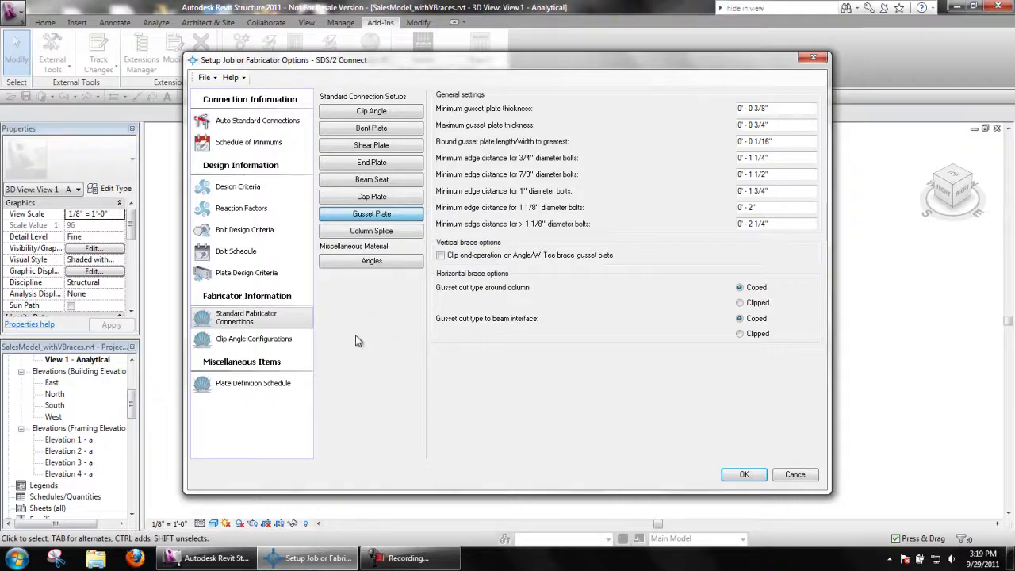
Return to Design Criteria, where gusset-beam interface forces added to beam is enabled.
{"action": "left_click", "coordinate": [264, 197]}
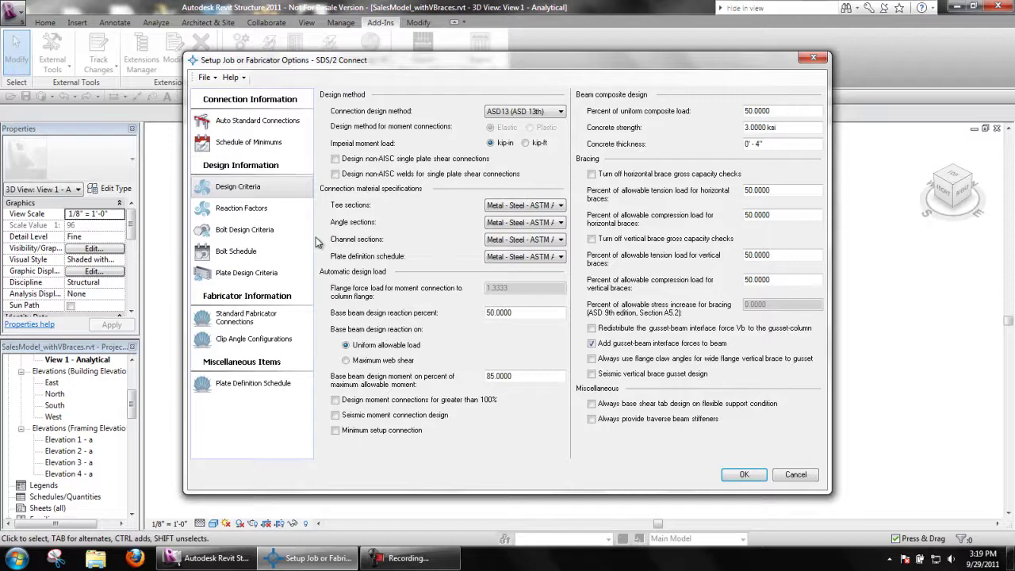
Accept the setup options and zoom in on the W14X43 beam-column joint.
{"action": "left_click", "coordinate": [740, 474]}
{"action": "scroll", "coordinate": [364, 291], "scroll_direction": "up", "scroll_amount": 5}
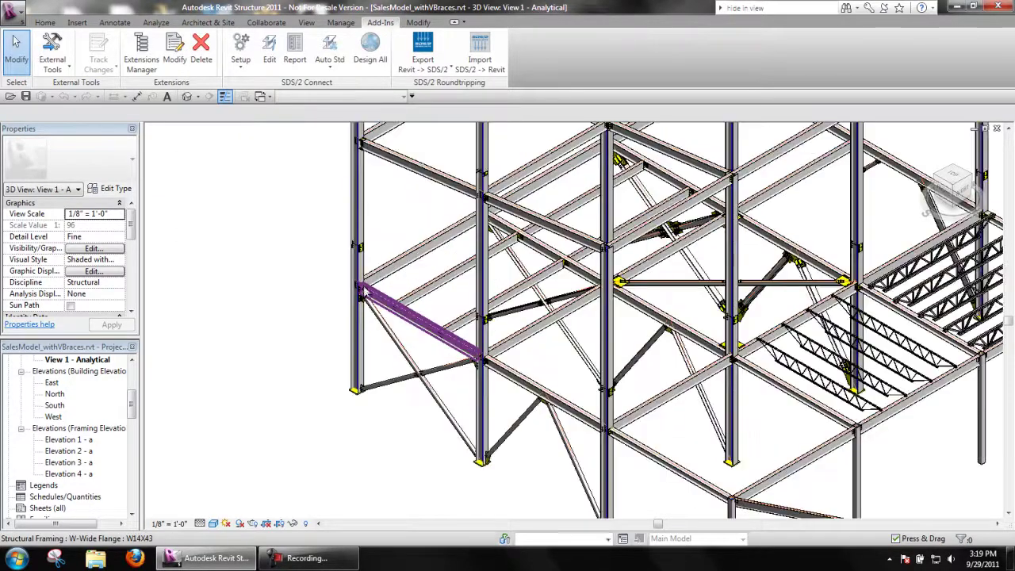
{"action": "scroll", "coordinate": [365, 291], "scroll_direction": "up", "scroll_amount": 5}
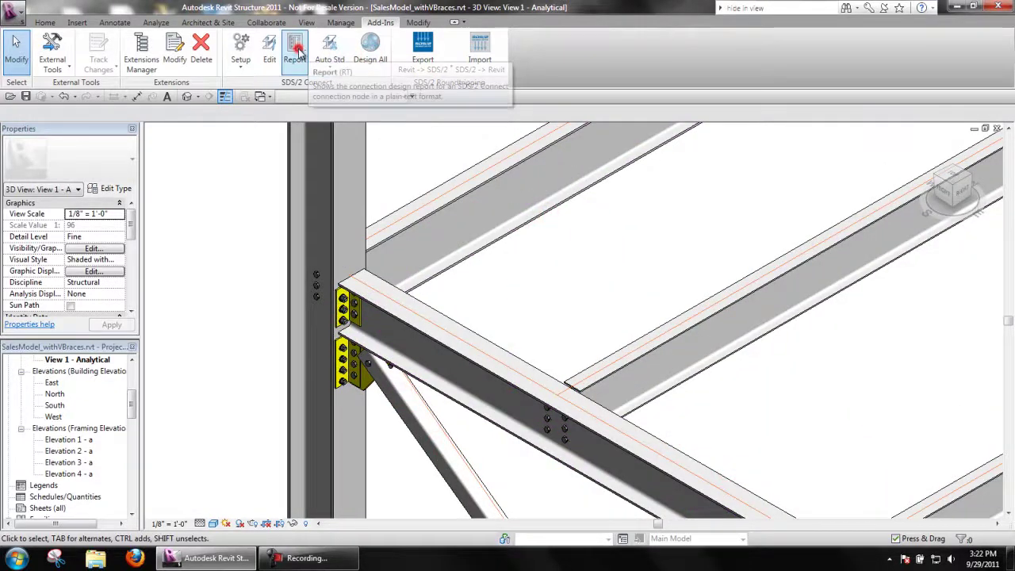
Generate and review the design report for the beam's left-end clip angle connection.
{"action": "left_click", "coordinate": [295, 52]}
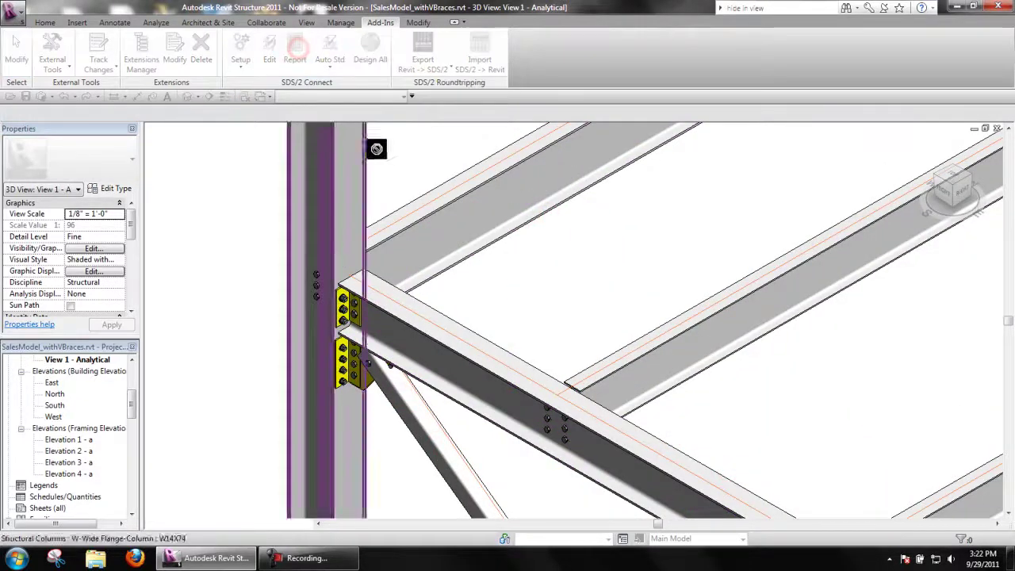
{"action": "left_click", "coordinate": [356, 311]}
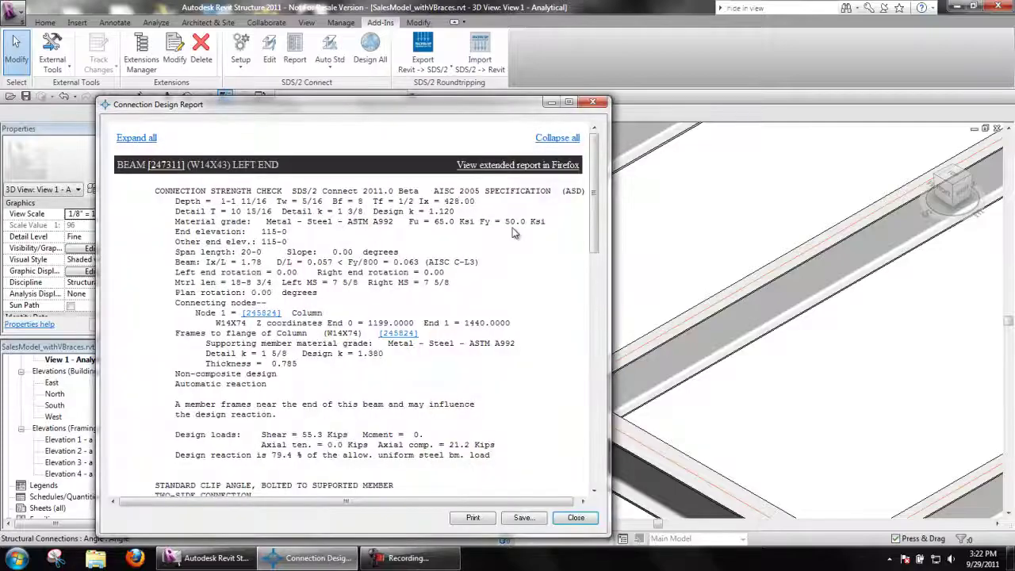
{"action": "left_click_drag", "start_coordinate": [595, 180], "coordinate": [566, 382]}
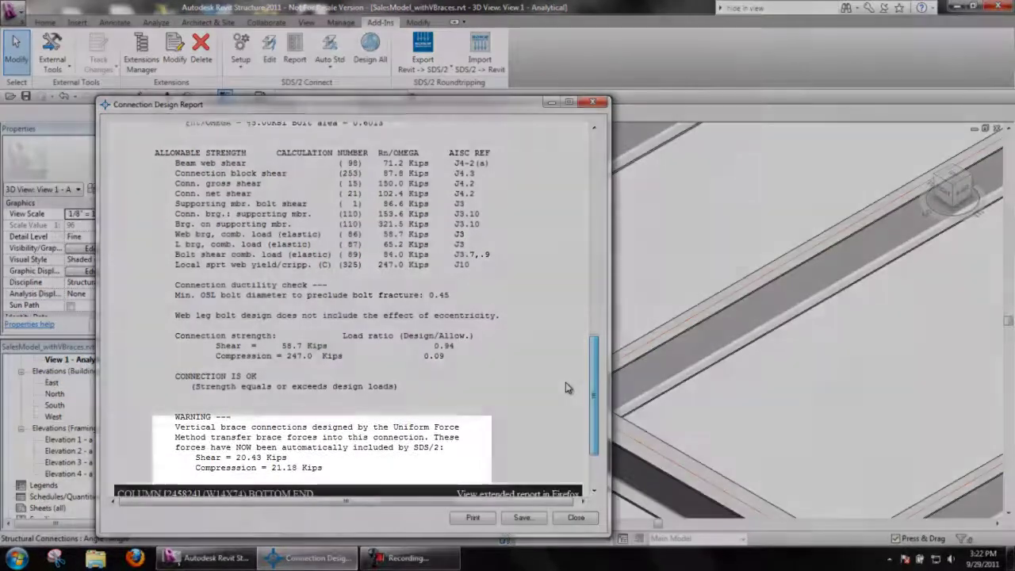
{"action": "scroll", "coordinate": [566, 385], "scroll_direction": "down", "scroll_amount": 1}
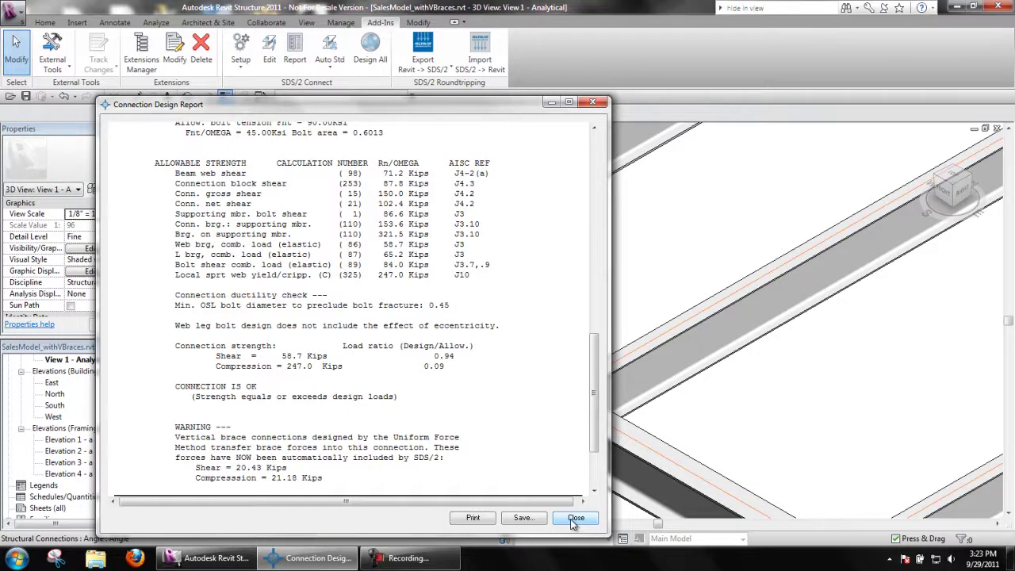
Close the report, recheck Design Criteria in Setup, and cancel without changes.
{"action": "left_click", "coordinate": [575, 518]}
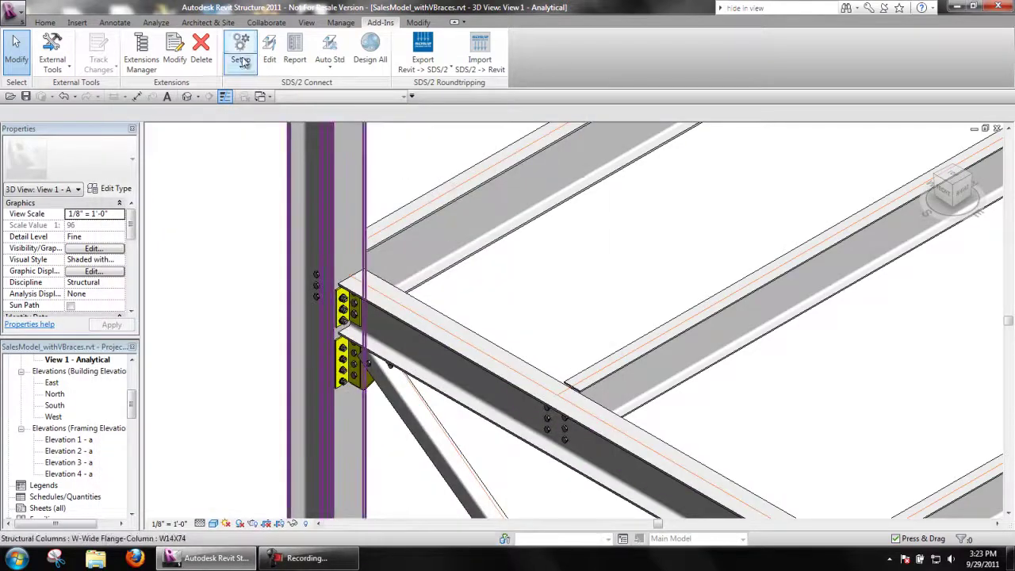
{"action": "left_click", "coordinate": [241, 58]}
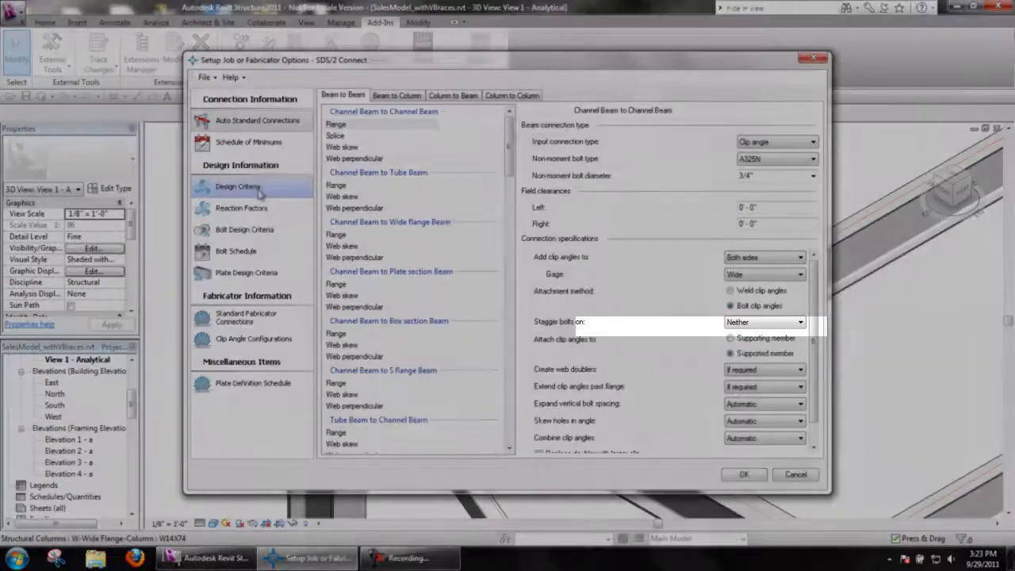
{"action": "left_click", "coordinate": [255, 189]}
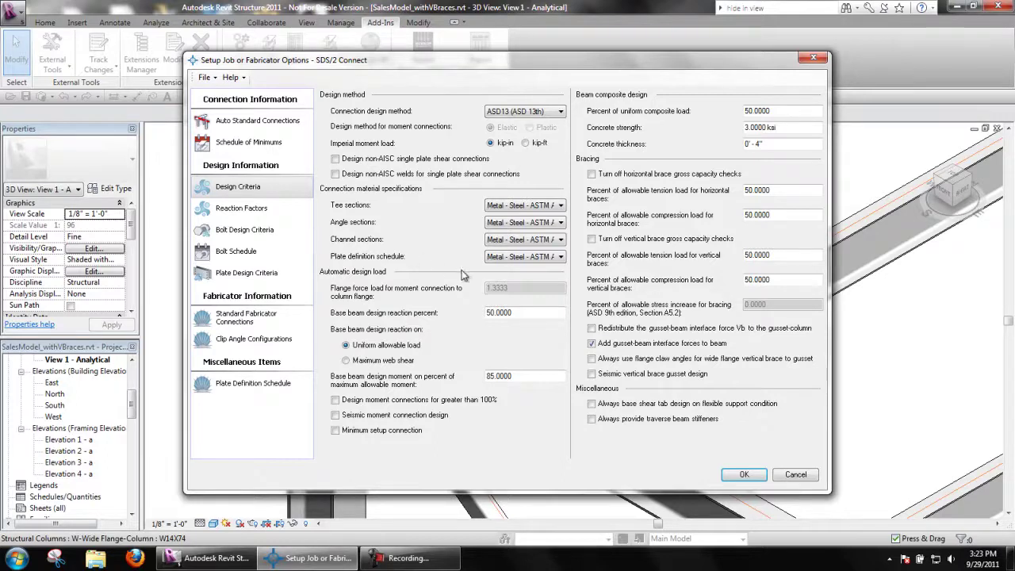
{"action": "left_click", "coordinate": [795, 473]}
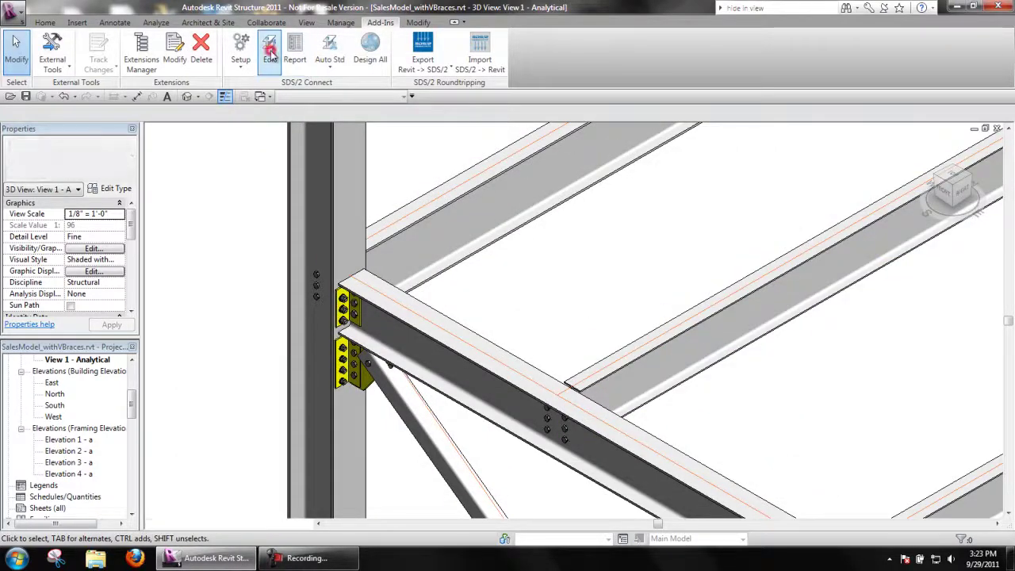
Set the vertical brace connection's Gusset beam force to gusset column option to Yes.
{"action": "left_click", "coordinate": [271, 56]}
{"action": "left_click", "coordinate": [353, 366]}
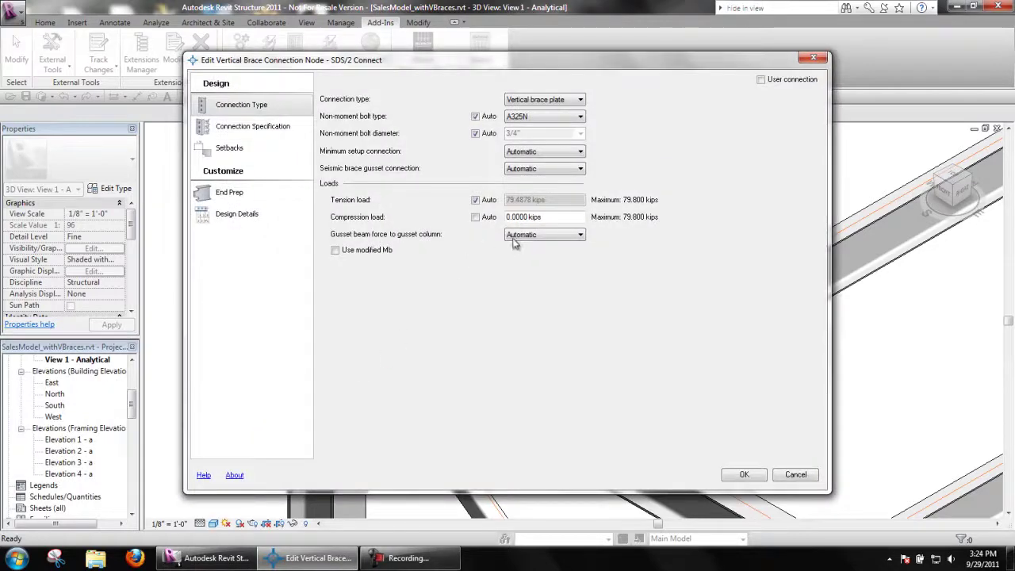
{"action": "left_click", "coordinate": [542, 237]}
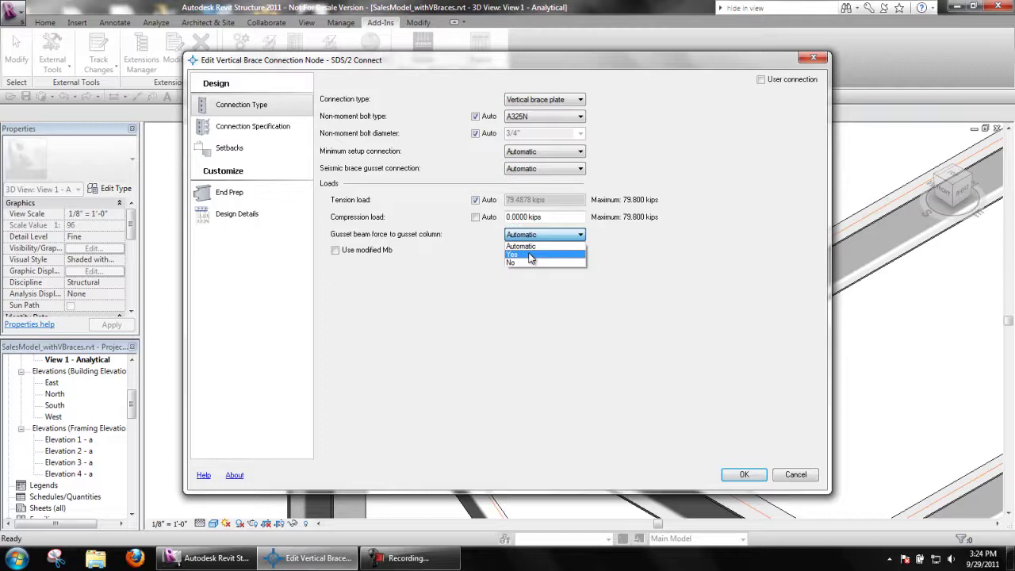
{"action": "left_click", "coordinate": [529, 255]}
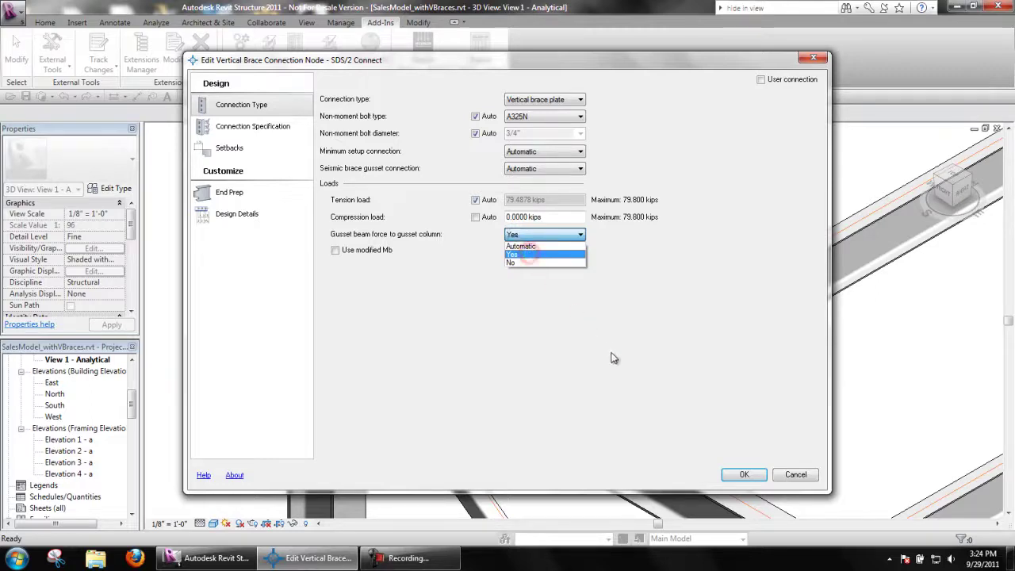
{"action": "left_click", "coordinate": [729, 475]}
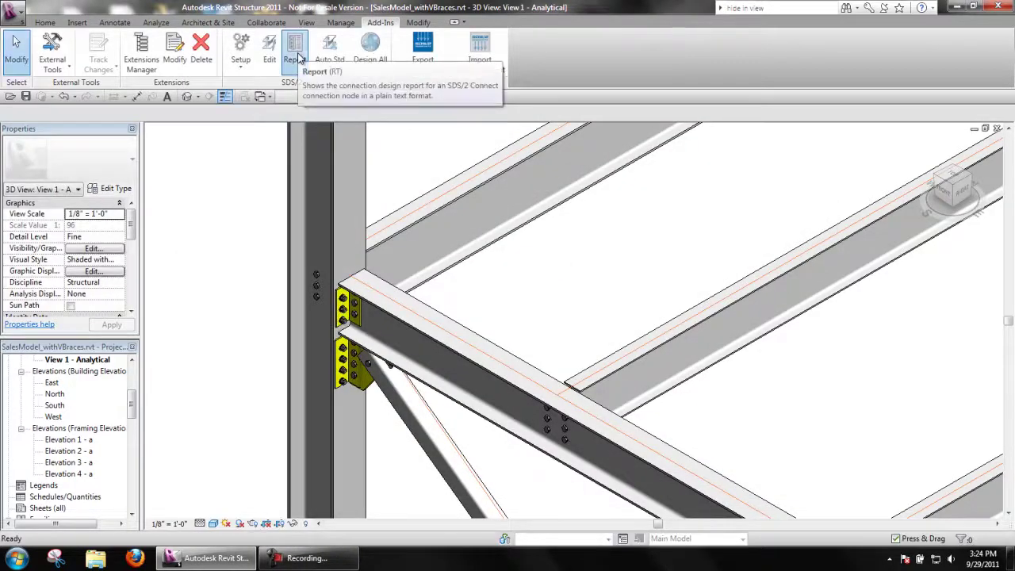
Run a new design report on the beam connection to review the updated results.
{"action": "left_click", "coordinate": [294, 50]}
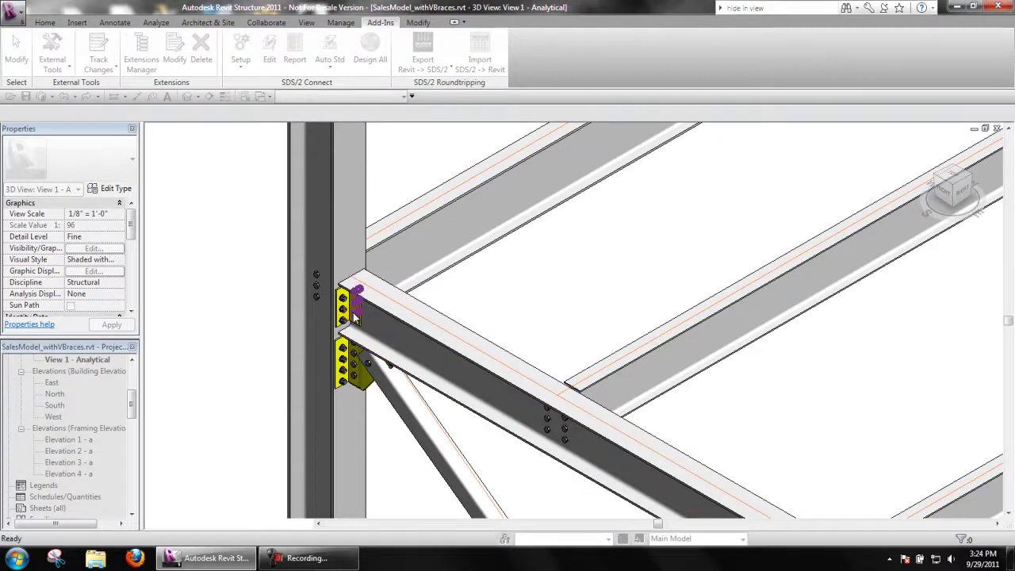
{"action": "left_click", "coordinate": [354, 314]}
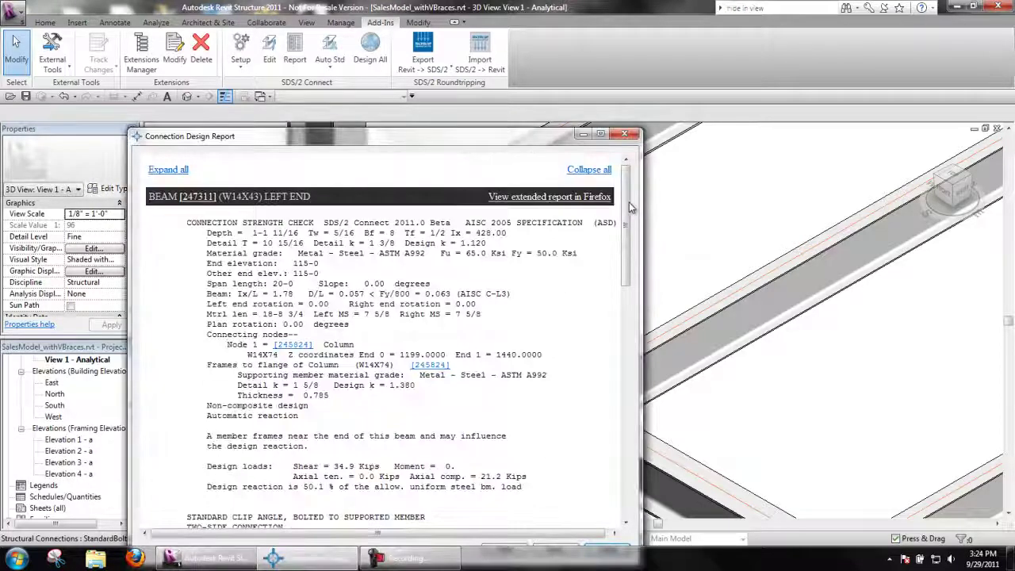
{"action": "left_click_drag", "start_coordinate": [553, 136], "coordinate": [562, 65]}
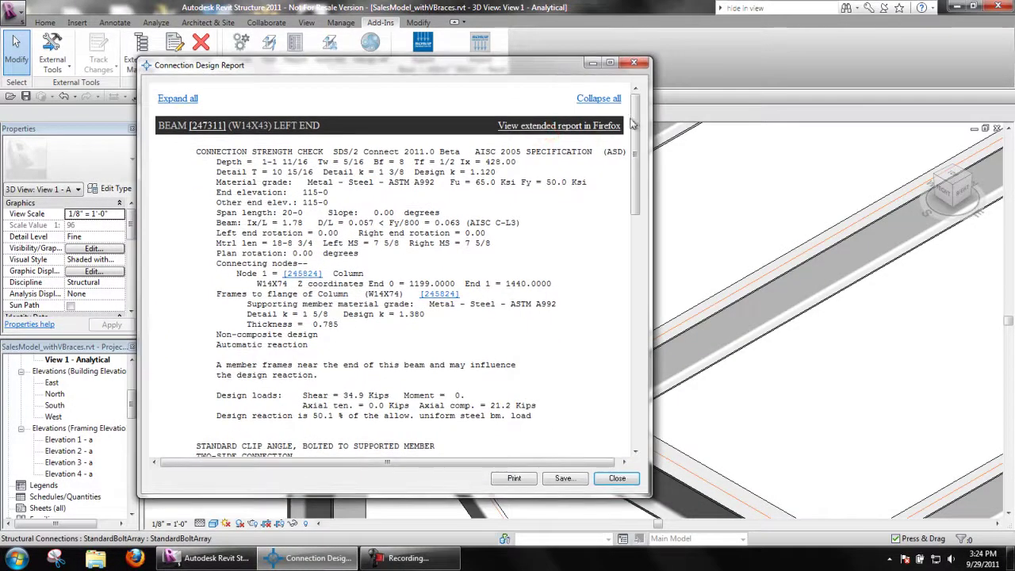
{"action": "left_click_drag", "start_coordinate": [636, 125], "coordinate": [626, 330]}
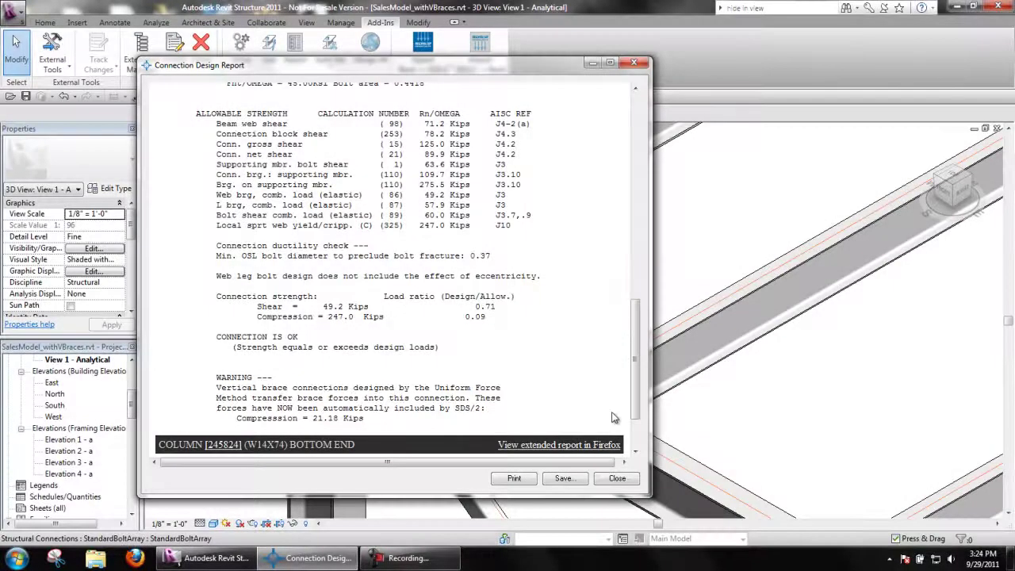
{"action": "left_click", "coordinate": [616, 479]}
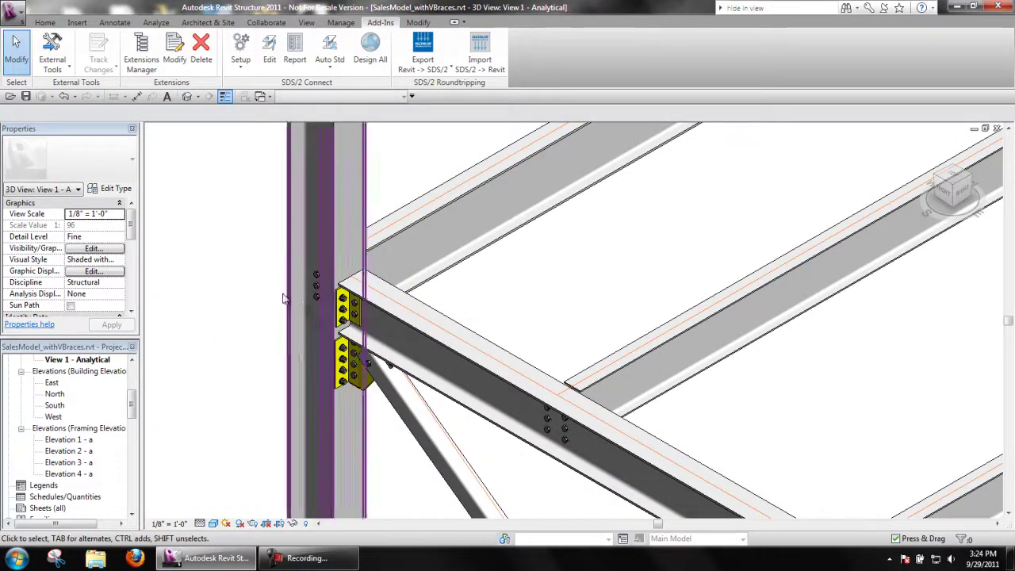
Open the Edit Vertical Brace Connection Node dialog for the left column's brace connection.
{"action": "scroll", "coordinate": [270, 278], "scroll_direction": "down", "scroll_amount": 4}
{"action": "scroll", "coordinate": [244, 263], "scroll_direction": "down", "scroll_amount": 2}
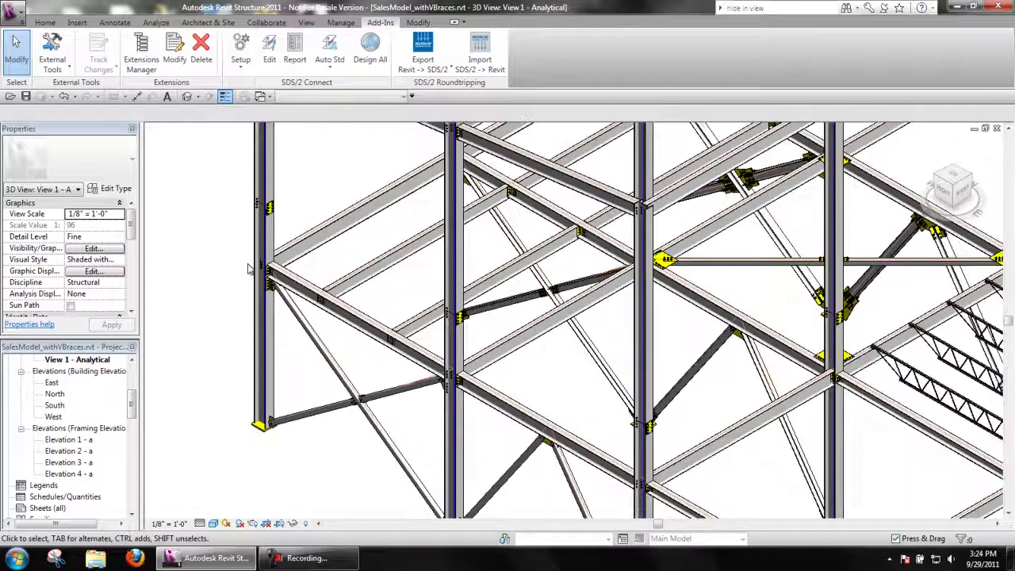
{"action": "scroll", "coordinate": [269, 281], "scroll_direction": "up", "scroll_amount": 3}
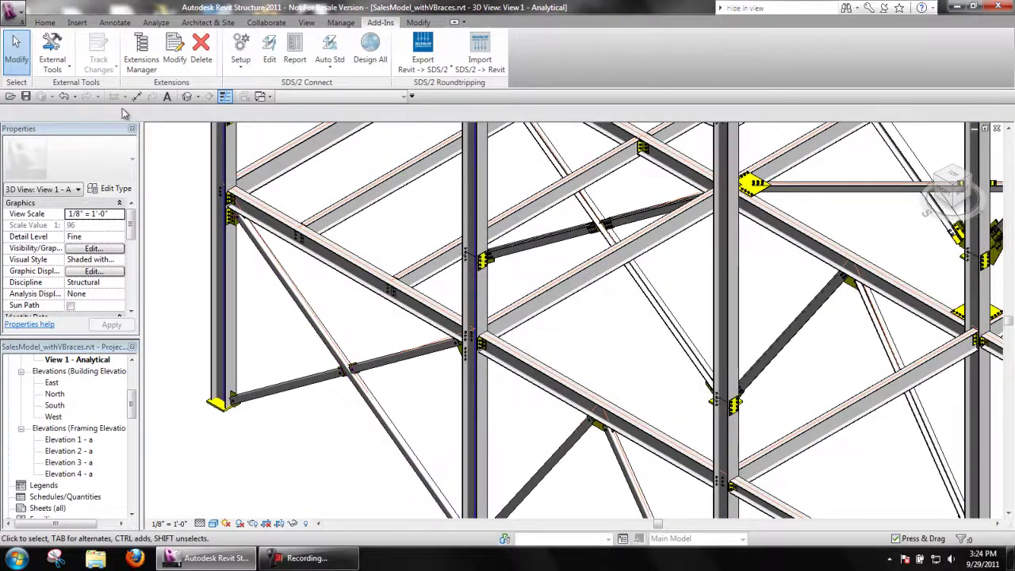
{"action": "left_click", "coordinate": [270, 49]}
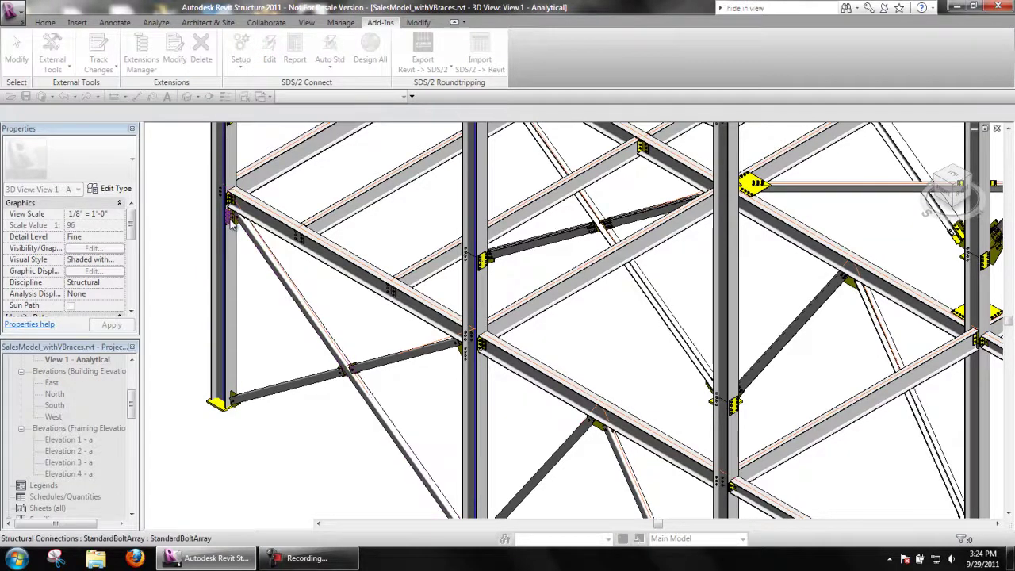
{"action": "left_click", "coordinate": [231, 223]}
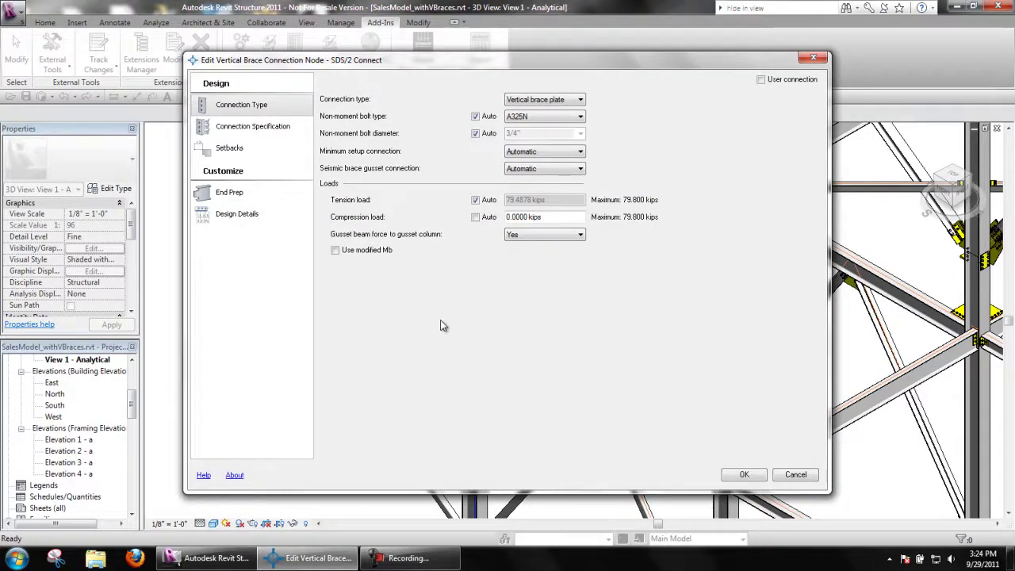
{"action": "left_click", "coordinate": [582, 168]}
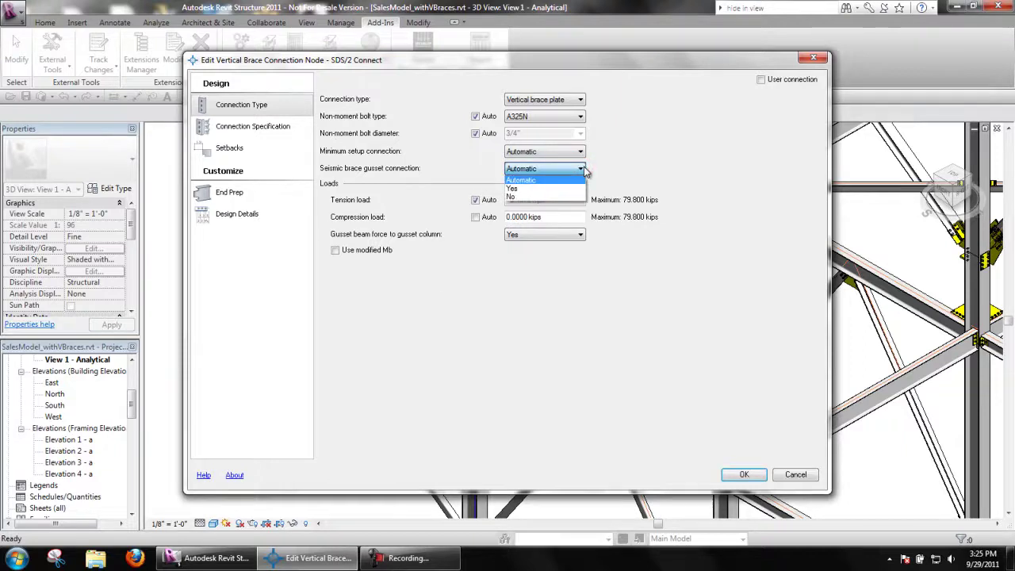
{"action": "left_click", "coordinate": [583, 168]}
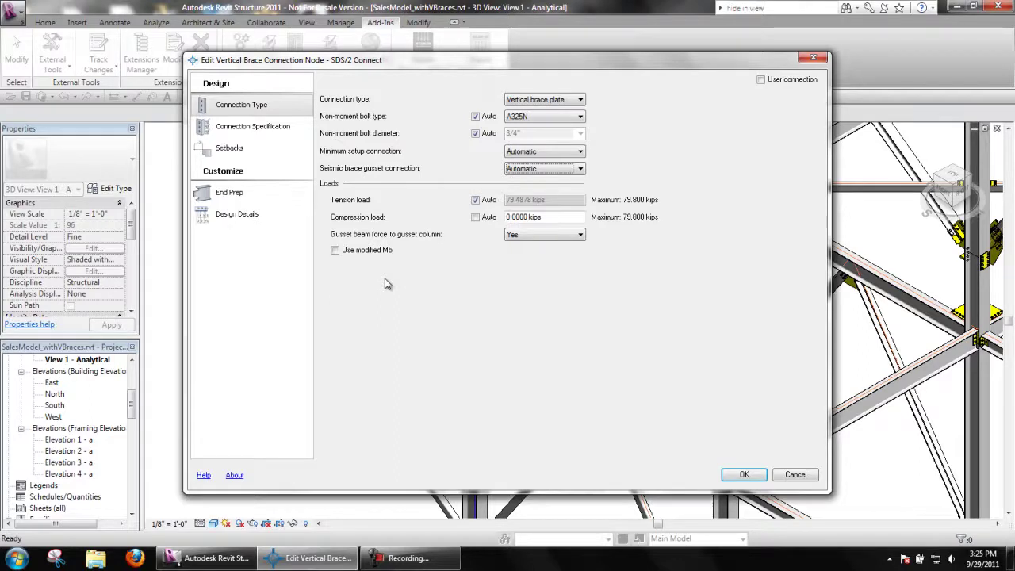
On Connection Specification, try Clip angle for gusset to supporting member with beam clips From setup.
{"action": "left_click", "coordinate": [285, 135]}
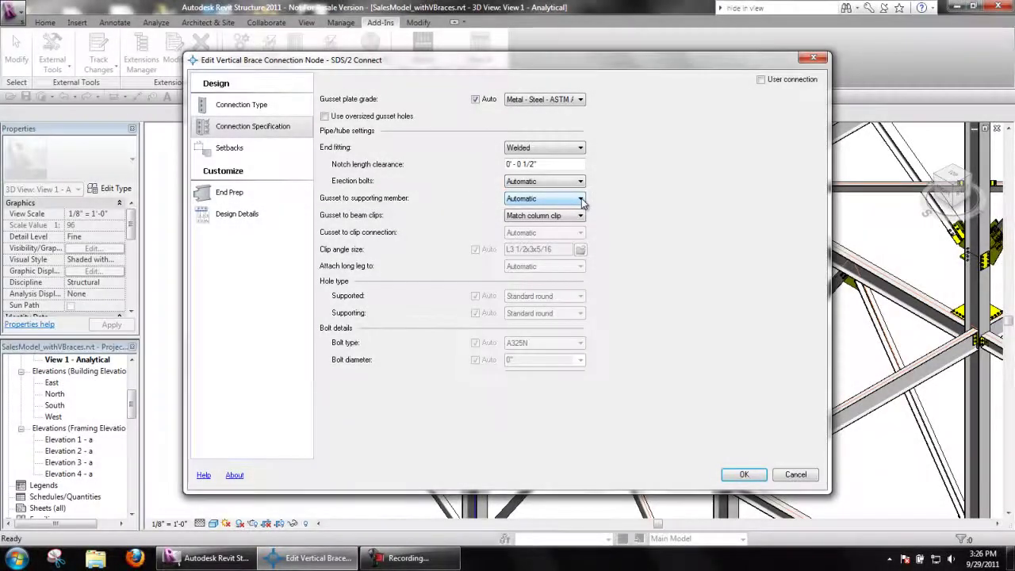
{"action": "left_click", "coordinate": [581, 200]}
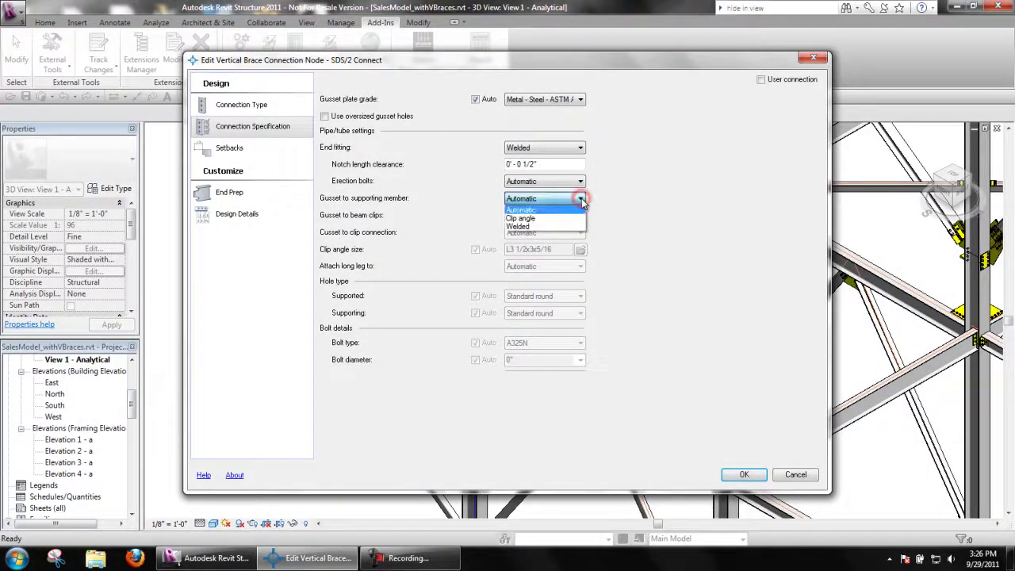
{"action": "left_click", "coordinate": [557, 219]}
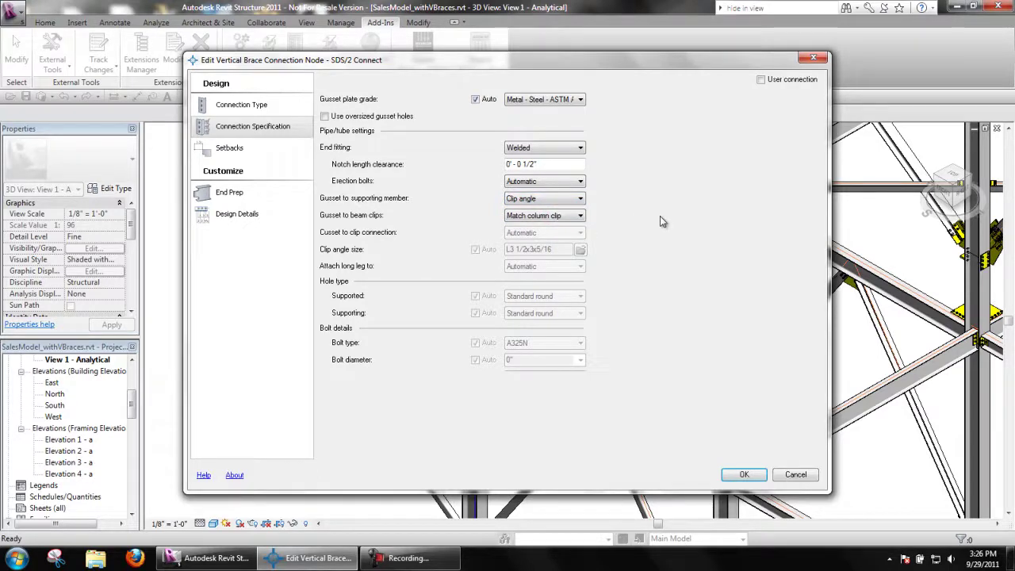
{"action": "left_click", "coordinate": [581, 217]}
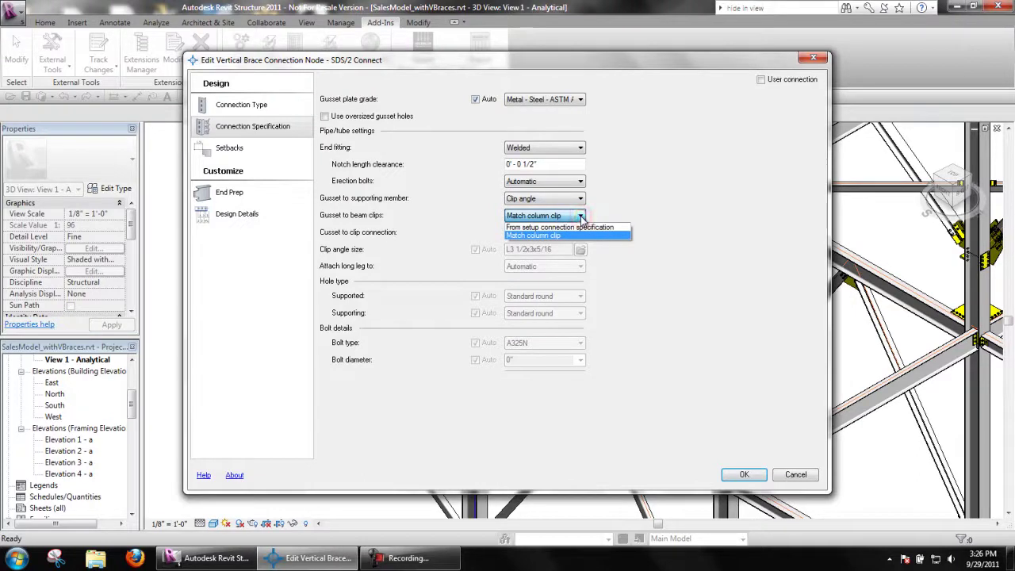
{"action": "left_click", "coordinate": [581, 228]}
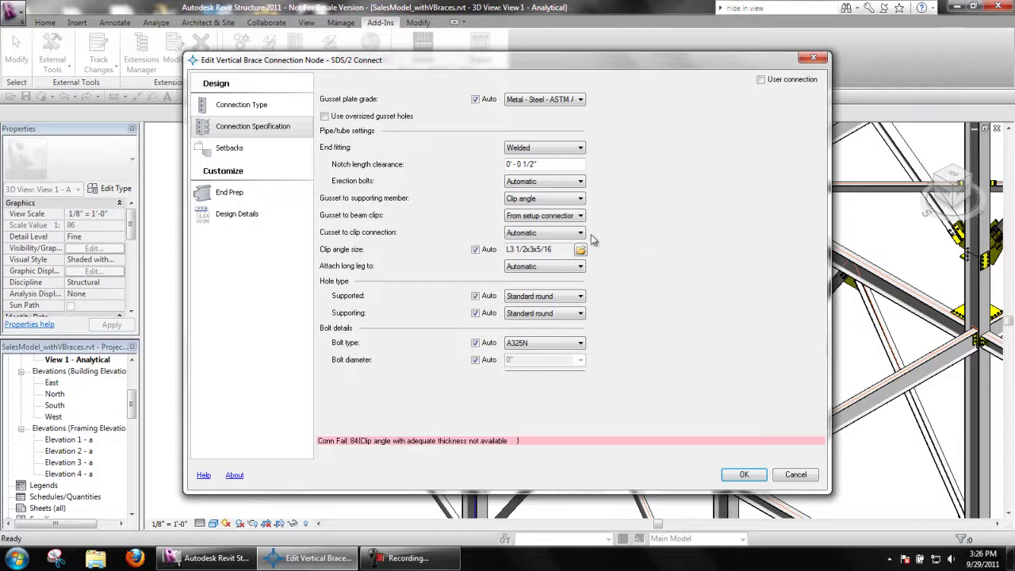
After the Conn Fail result, revert gusset to supporting member to Automatic.
{"action": "left_click", "coordinate": [561, 235]}
{"action": "left_click", "coordinate": [548, 198]}
{"action": "left_click", "coordinate": [547, 214]}
{"action": "left_click", "coordinate": [650, 234]}
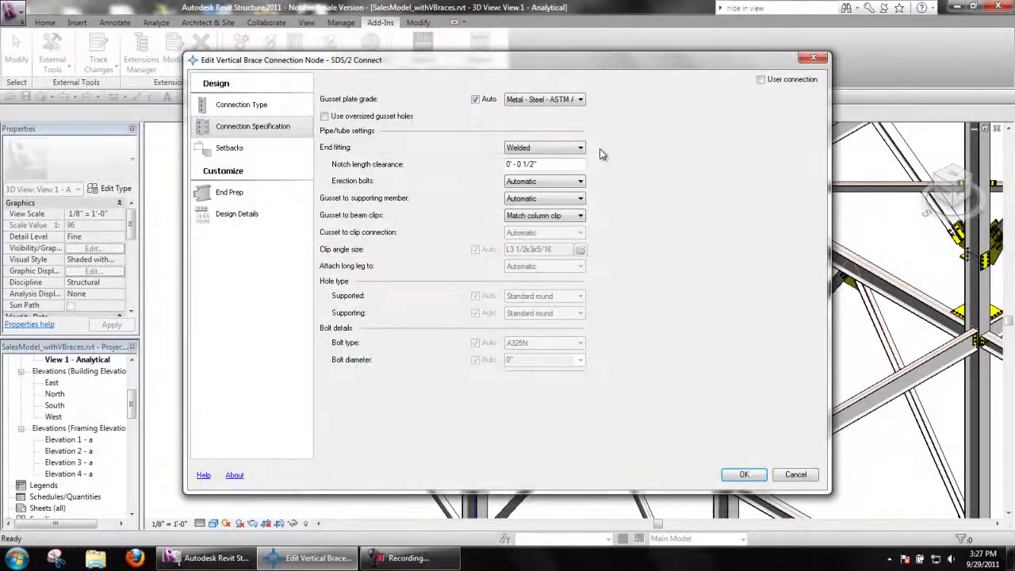
Change the brace end fitting to Bolted and apply it to the connection.
{"action": "left_click", "coordinate": [582, 149]}
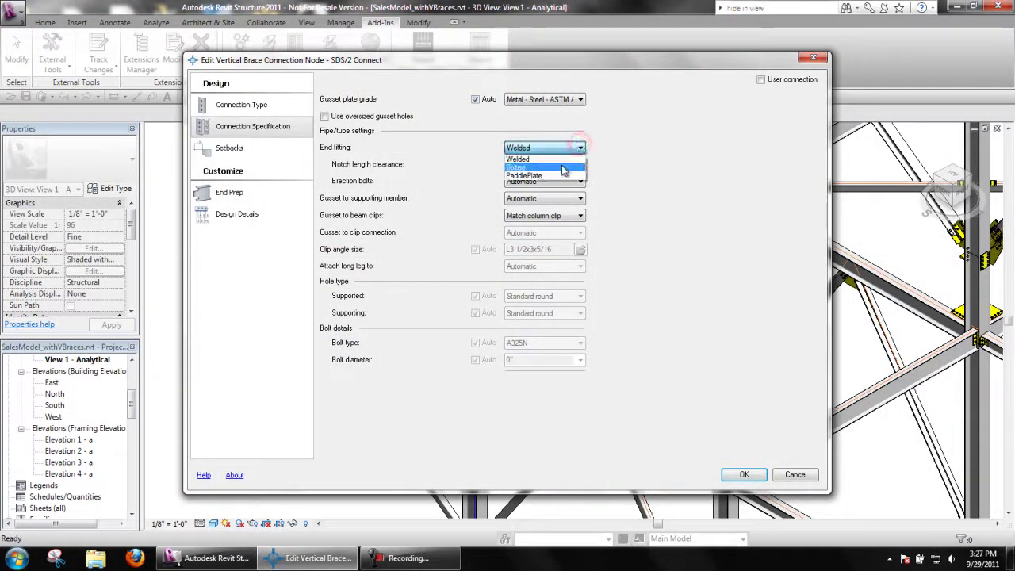
{"action": "left_click", "coordinate": [531, 158]}
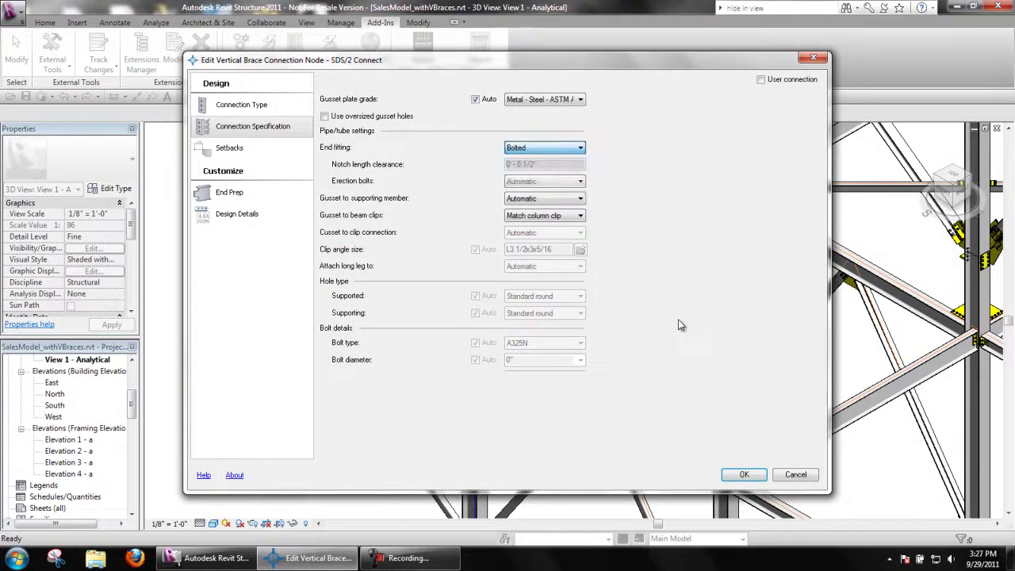
{"action": "left_click", "coordinate": [737, 474]}
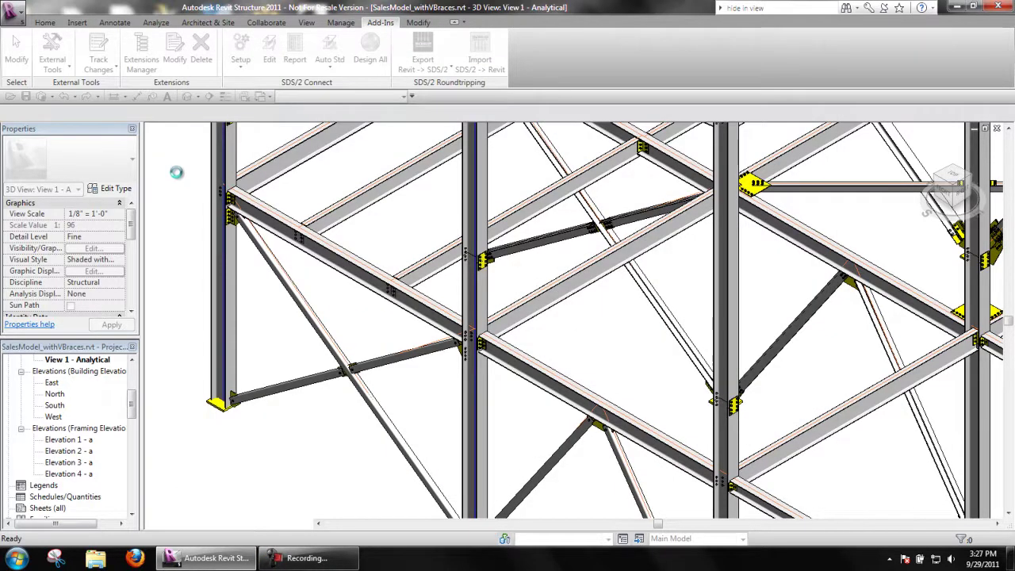
Re-edit the brace connection and switch its end fitting to PaddlePlate.
{"action": "scroll", "coordinate": [178, 174], "scroll_direction": "up", "scroll_amount": 2}
{"action": "scroll", "coordinate": [177, 176], "scroll_direction": "up", "scroll_amount": 2}
{"action": "scroll", "coordinate": [205, 252], "scroll_direction": "up", "scroll_amount": 2}
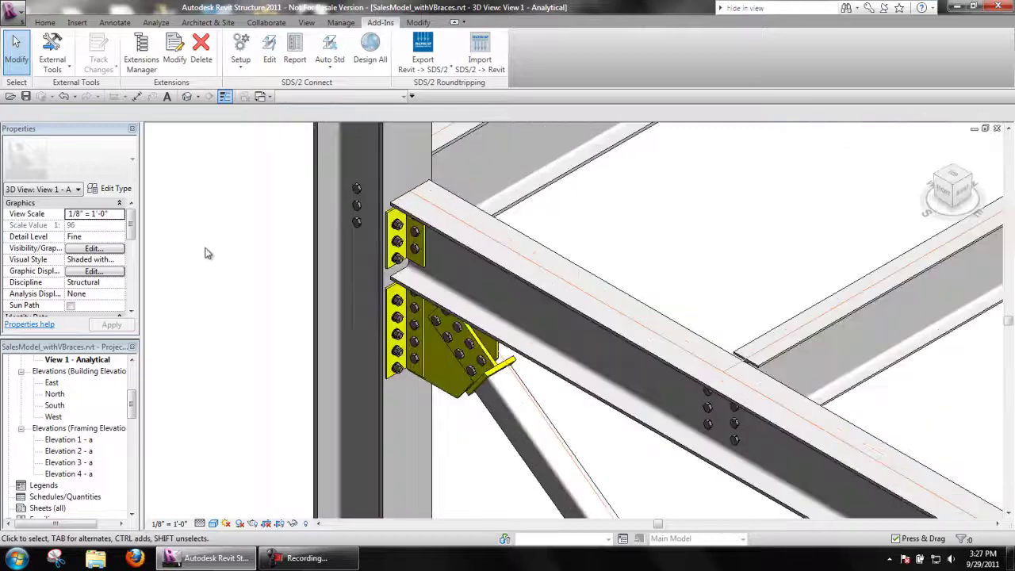
{"action": "left_click", "coordinate": [270, 52]}
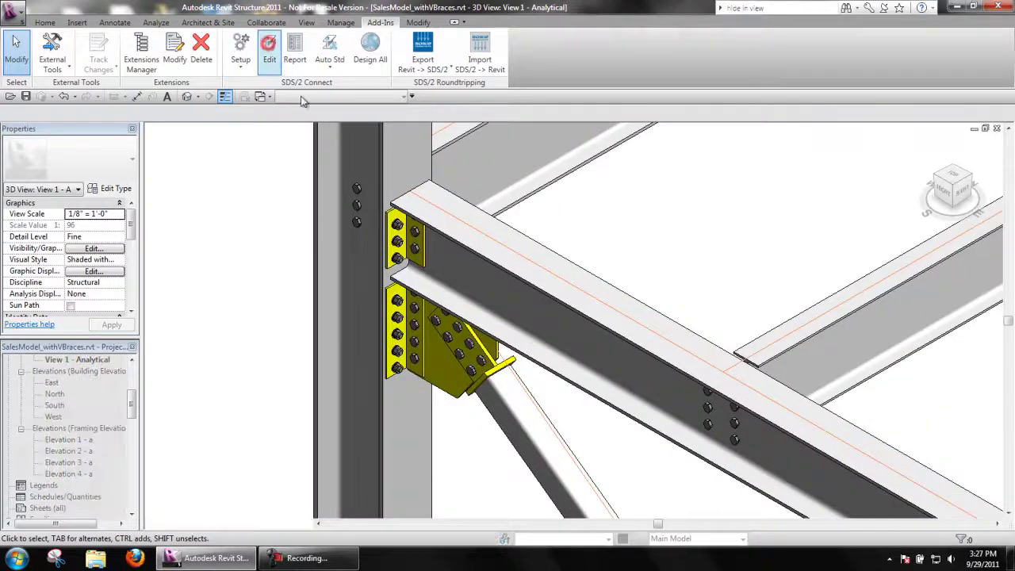
{"action": "left_click", "coordinate": [476, 353]}
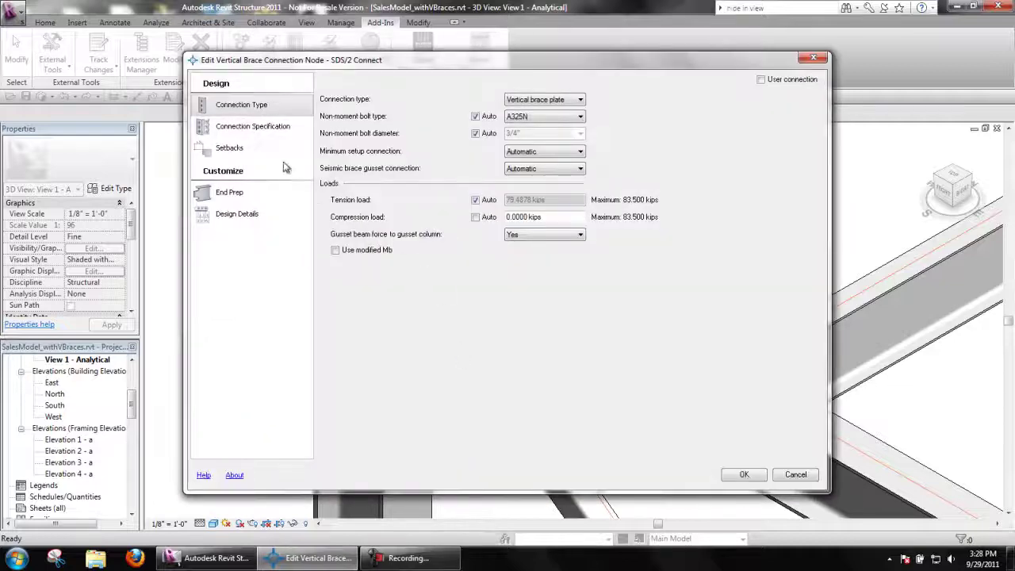
{"action": "left_click", "coordinate": [283, 127]}
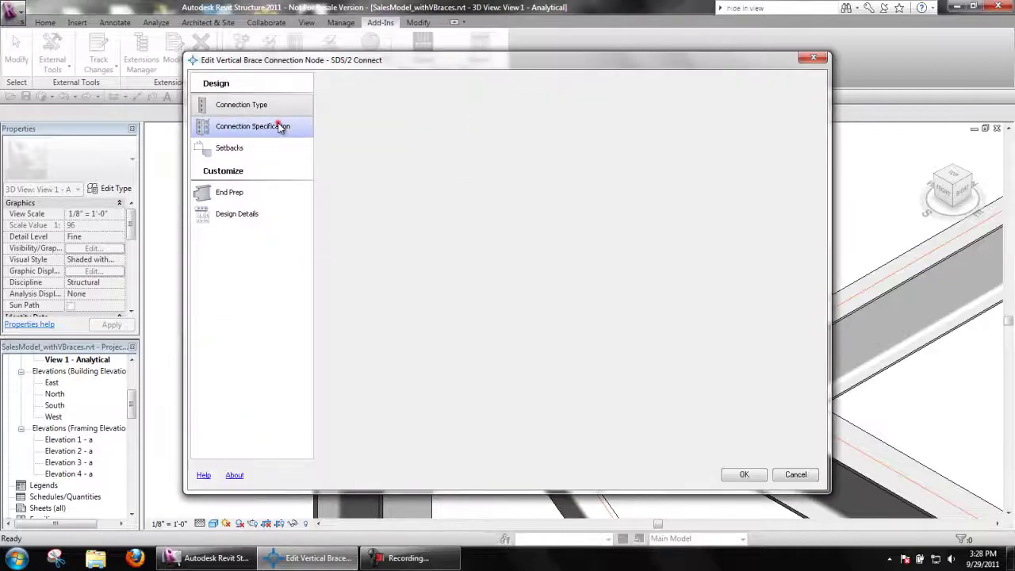
{"action": "left_click", "coordinate": [537, 147]}
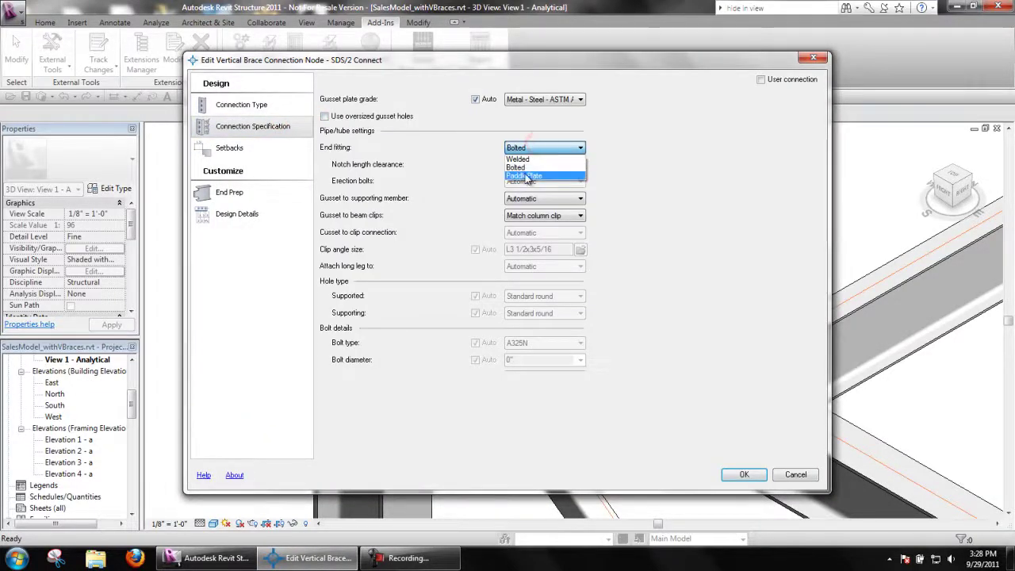
{"action": "left_click", "coordinate": [526, 176]}
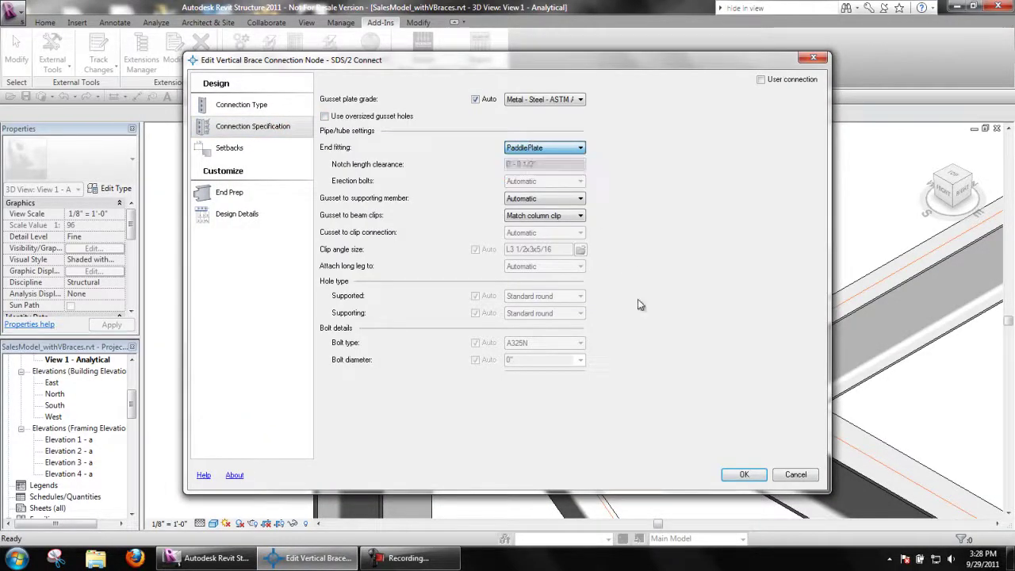
{"action": "left_click", "coordinate": [745, 474]}
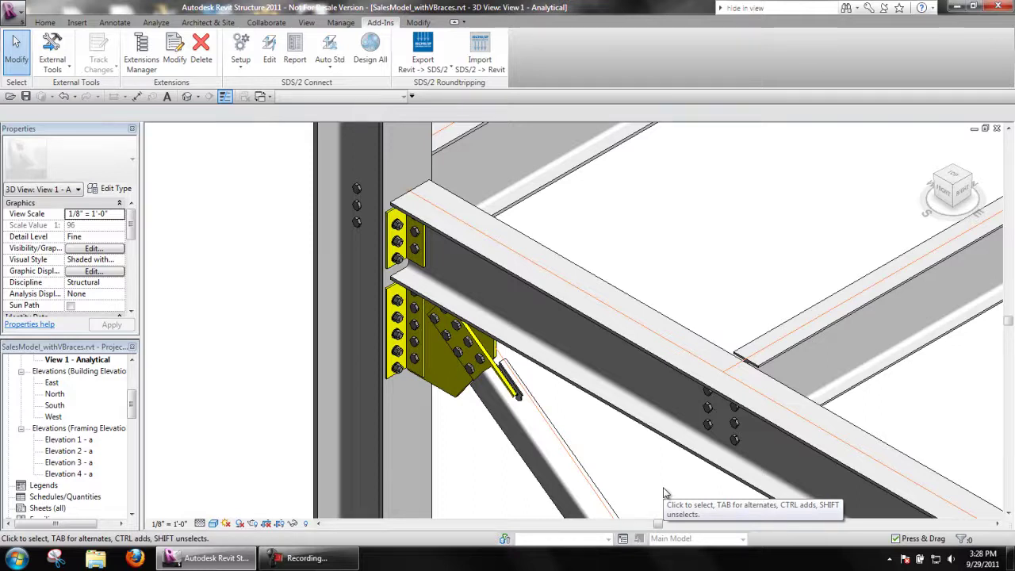
Stagger the bolts on the double-angle brace connection's gusset using SDS/2 Edit.
{"action": "scroll", "coordinate": [503, 499], "scroll_direction": "down", "scroll_amount": 3}
{"action": "scroll", "coordinate": [191, 382], "scroll_direction": "down", "scroll_amount": 2}
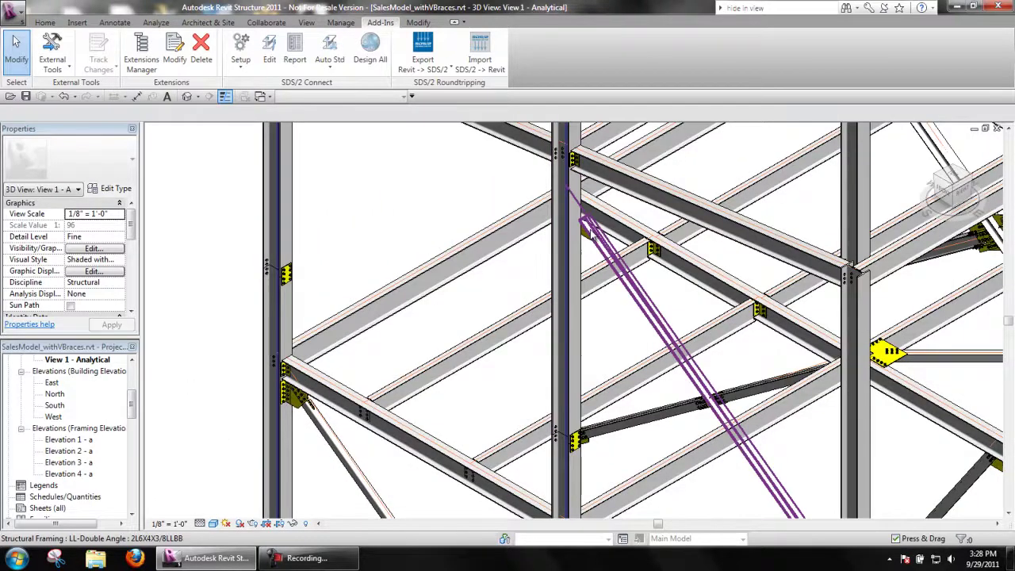
{"action": "scroll", "coordinate": [591, 241], "scroll_direction": "up", "scroll_amount": 4}
{"action": "scroll", "coordinate": [590, 241], "scroll_direction": "up", "scroll_amount": 2}
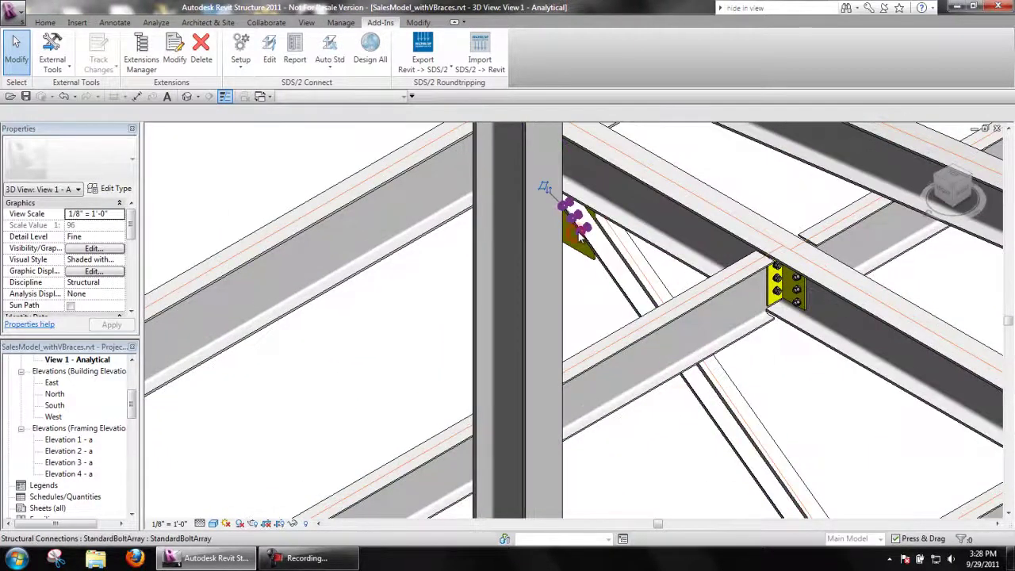
{"action": "left_click", "coordinate": [596, 241]}
{"action": "mouse_move", "coordinate": [599, 242]}
{"action": "middle_mouse_down", "text": "shift"}
{"action": "mouse_move", "coordinate": [586, 230]}
{"action": "mouse_move", "coordinate": [611, 249]}
{"action": "middle_mouse_up", "text": "shift"}
{"action": "left_click", "coordinate": [599, 302]}
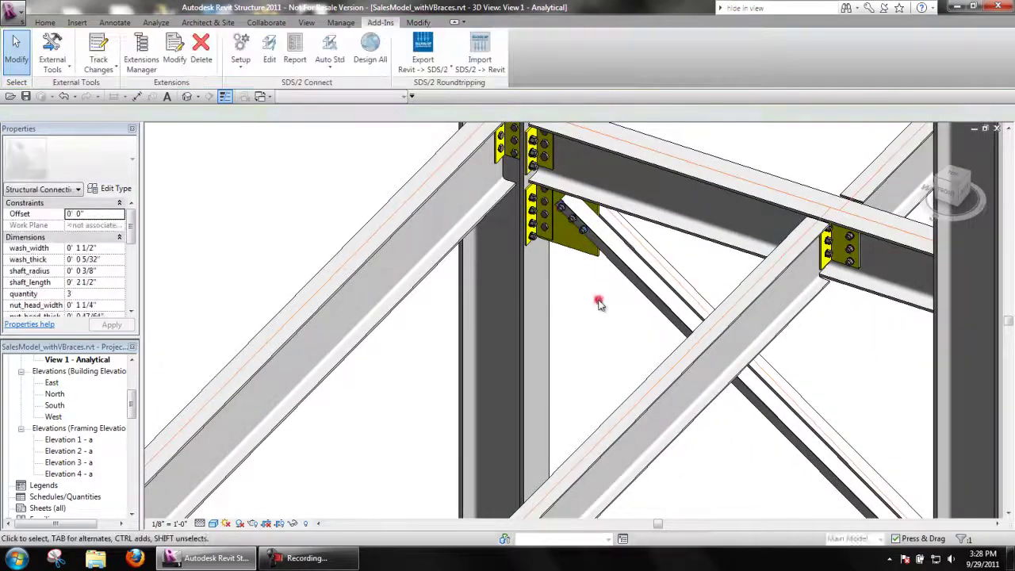
{"action": "middle_click_drag", "start_coordinate": [598, 304], "coordinate": [559, 376], "text": "shift"}
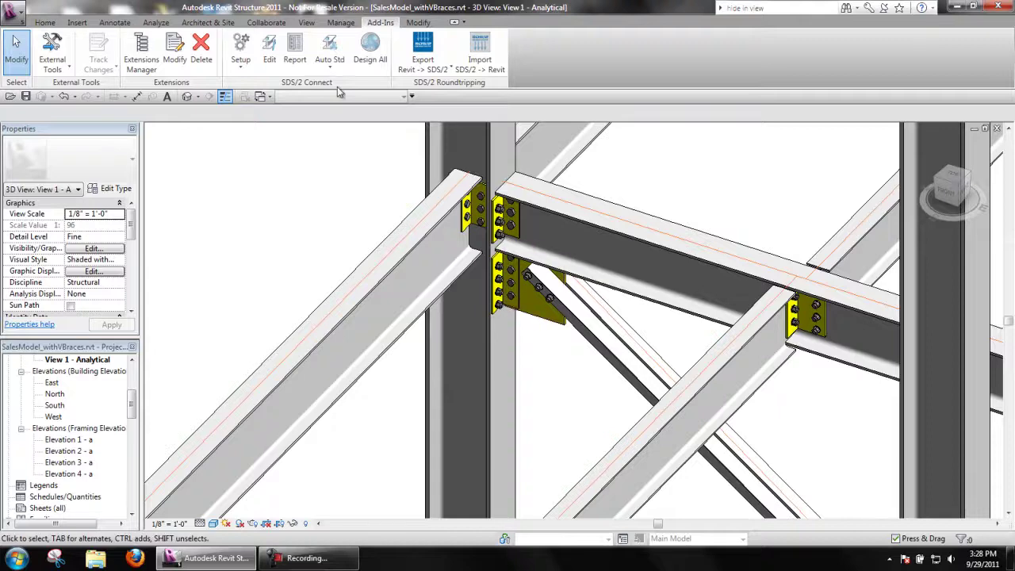
{"action": "left_click", "coordinate": [269, 51]}
{"action": "left_click", "coordinate": [512, 275]}
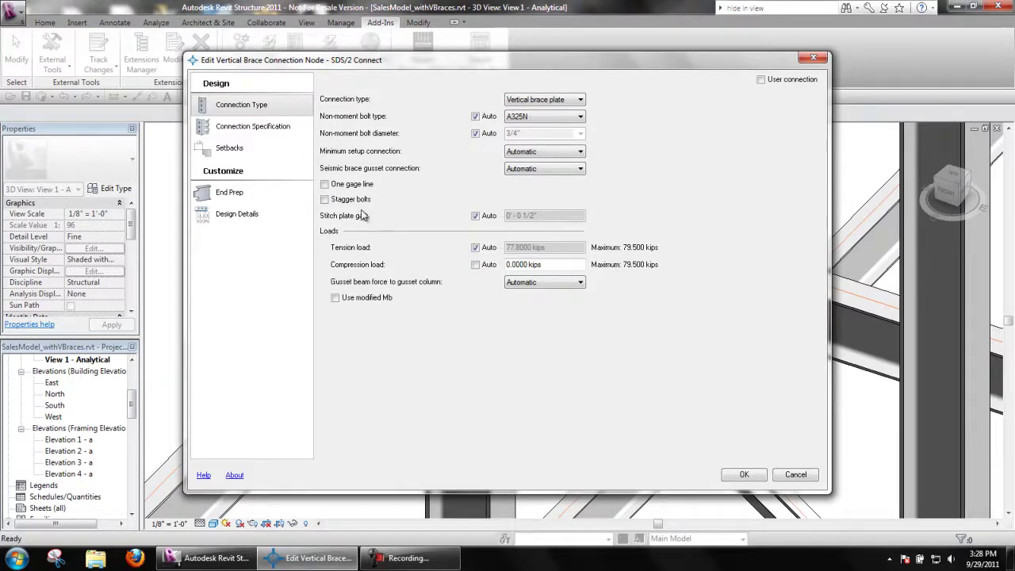
{"action": "left_click", "coordinate": [351, 199]}
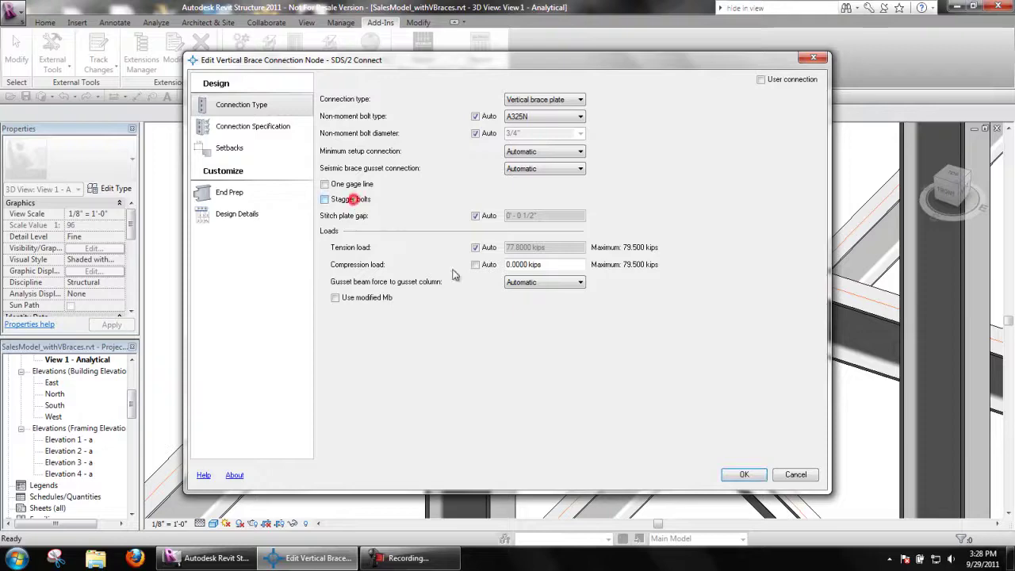
{"action": "left_click", "coordinate": [745, 474]}
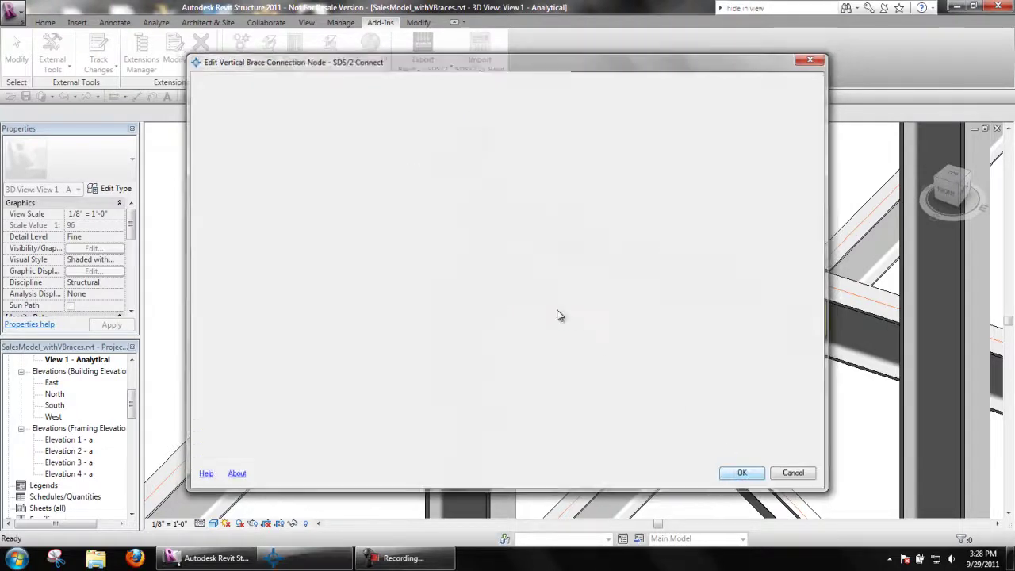
Turn off staggered bolts and put the brace bolts on one gage line.
{"action": "scroll", "coordinate": [555, 305], "scroll_direction": "up", "scroll_amount": 5}
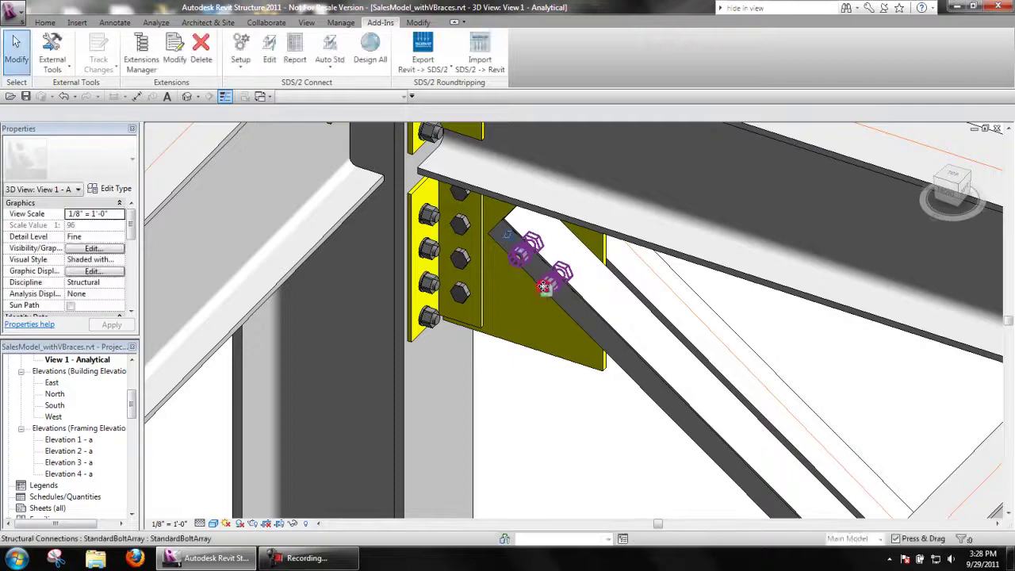
{"action": "left_click", "coordinate": [545, 287]}
{"action": "middle_click_drag", "start_coordinate": [545, 287], "coordinate": [611, 408], "text": "shift"}
{"action": "left_click", "coordinate": [611, 406]}
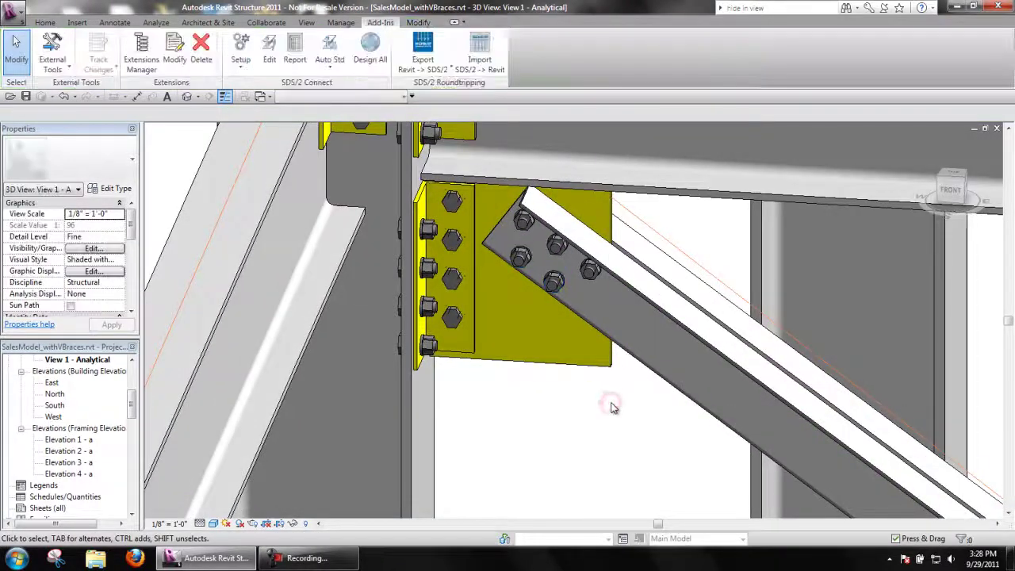
{"action": "left_click", "coordinate": [269, 60]}
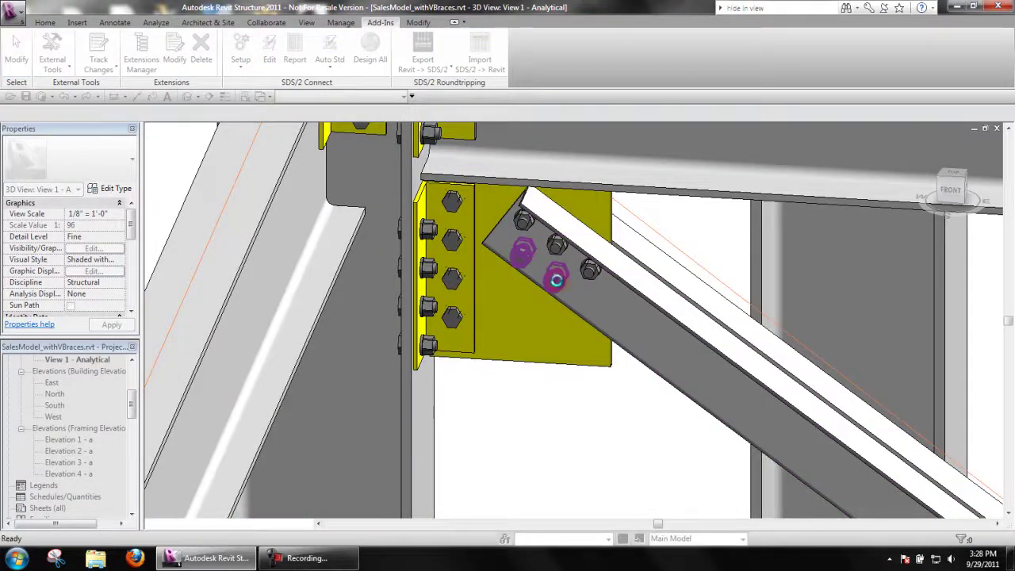
{"action": "left_click", "coordinate": [557, 285]}
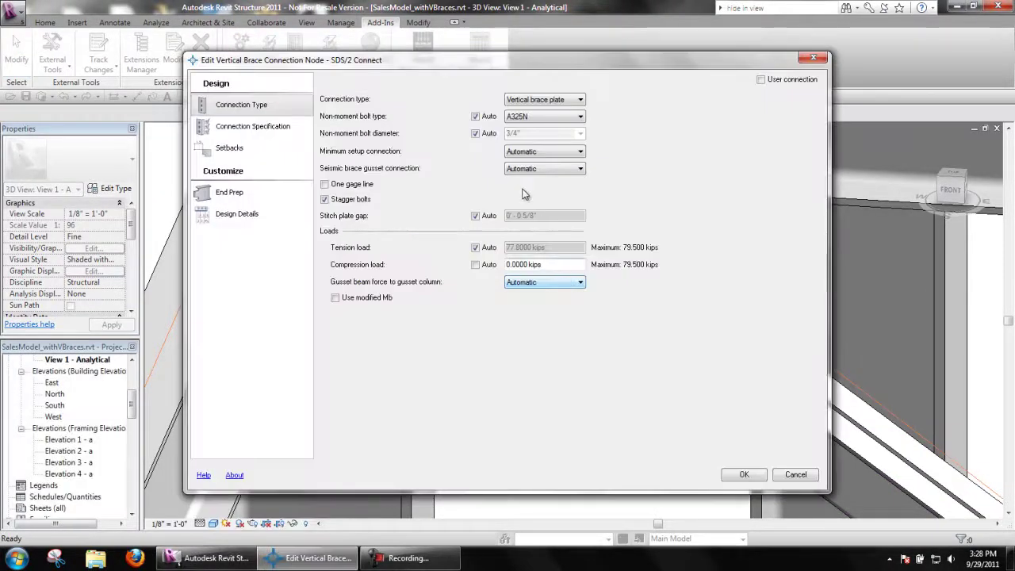
{"action": "left_click", "coordinate": [353, 199]}
{"action": "left_click", "coordinate": [354, 184]}
{"action": "left_click", "coordinate": [743, 474]}
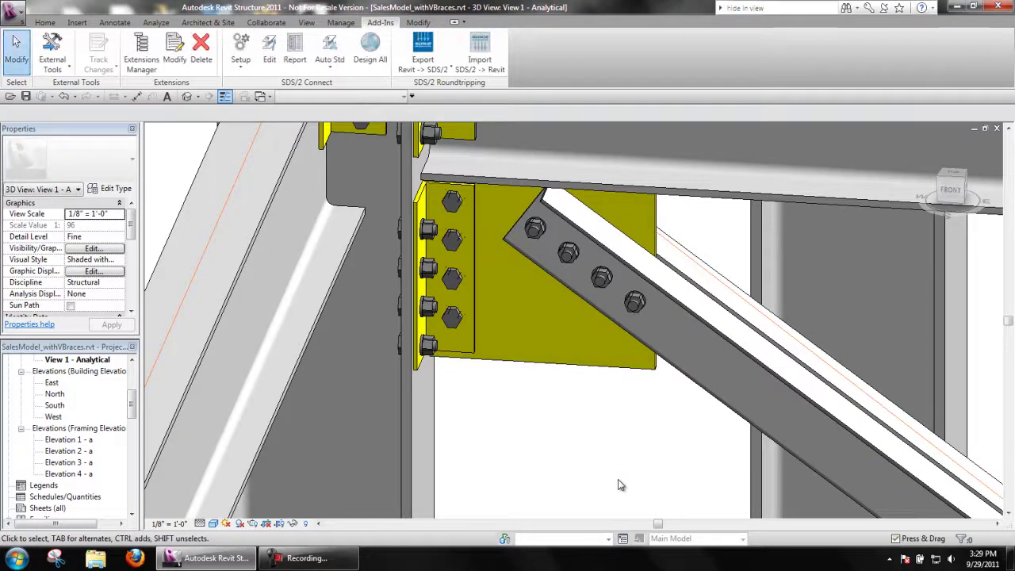
{"action": "left_click", "coordinate": [269, 51]}
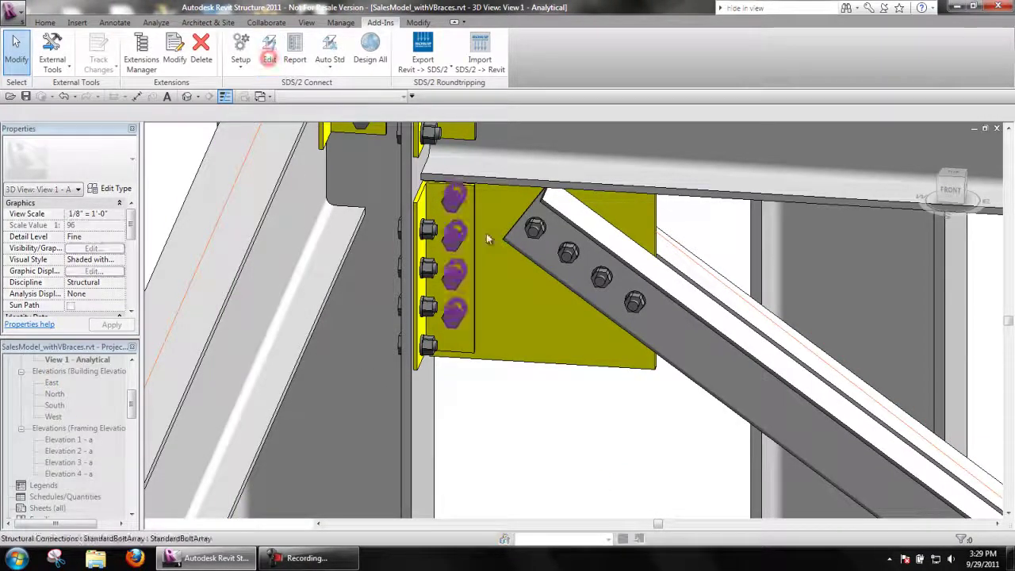
{"action": "left_click", "coordinate": [569, 254]}
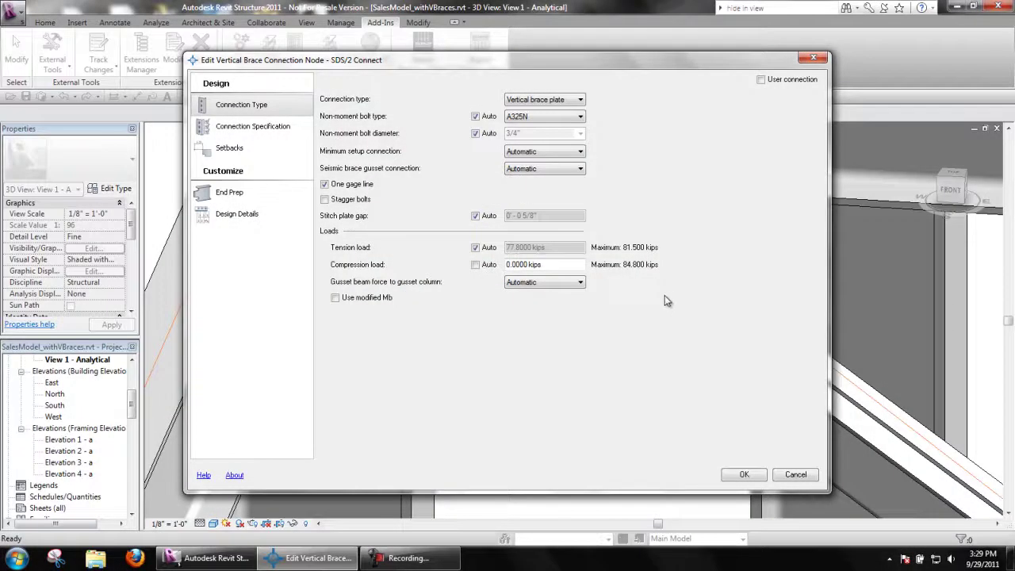
Close the open connection settings without making changes.
{"action": "left_click", "coordinate": [793, 474]}
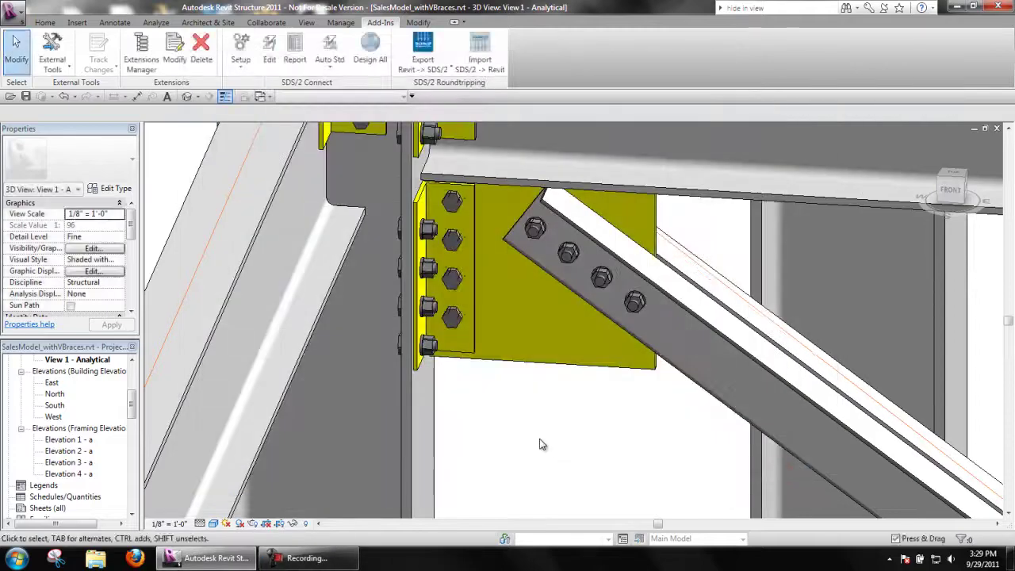
{"action": "scroll", "coordinate": [511, 450], "scroll_direction": "down", "scroll_amount": 8}
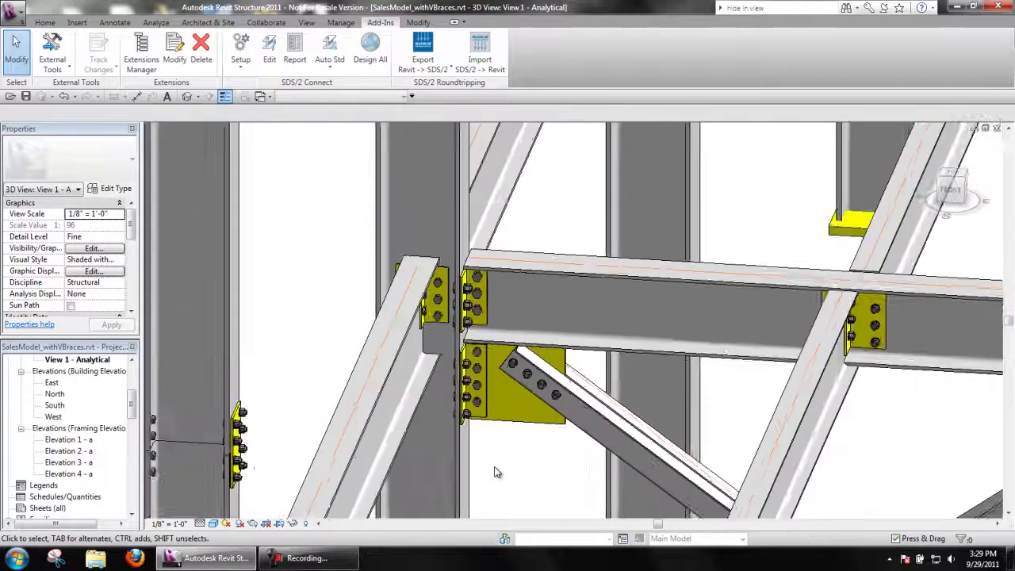
{"action": "scroll", "coordinate": [611, 238], "scroll_direction": "up", "scroll_amount": 5}
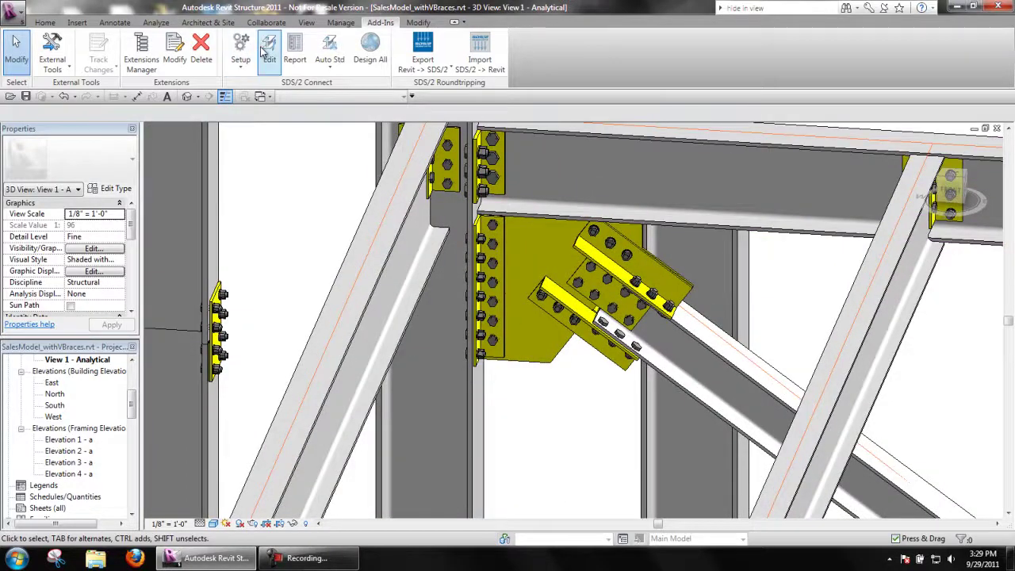
In the gusset-plate brace's Connection Specification, keep the arrangement as Standard connection.
{"action": "left_click", "coordinate": [270, 49]}
{"action": "left_click", "coordinate": [557, 304]}
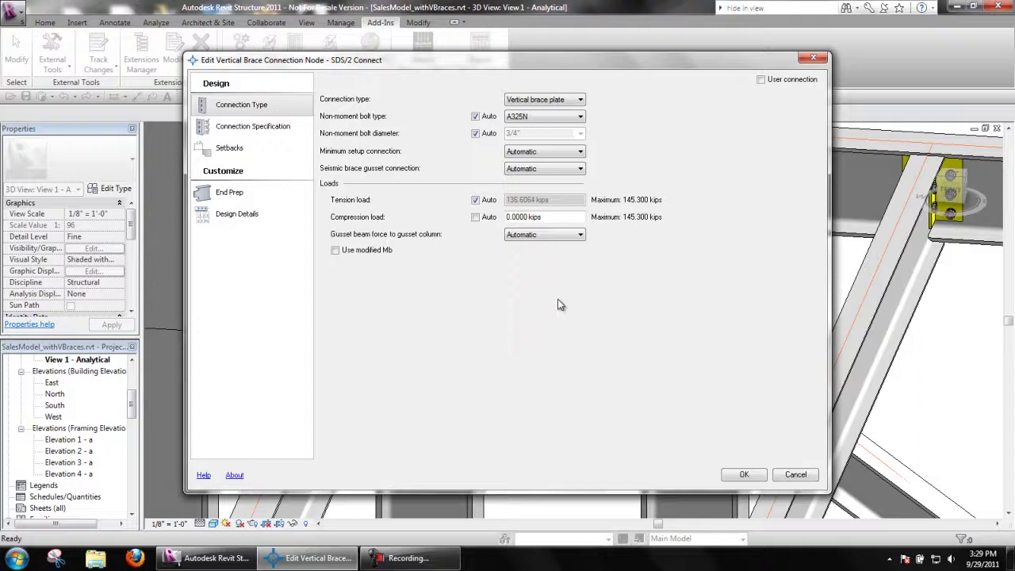
{"action": "left_click", "coordinate": [294, 130]}
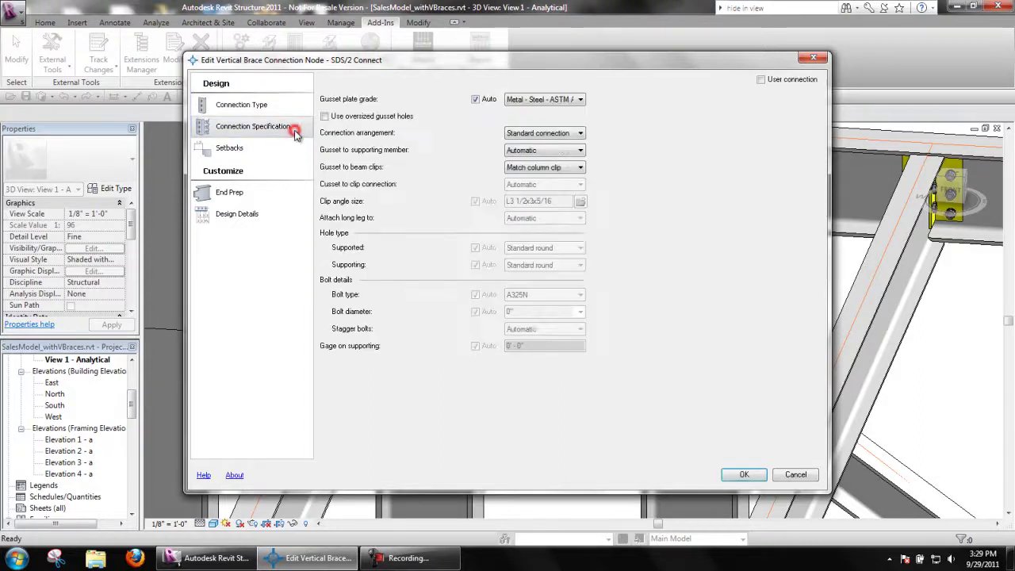
{"action": "mouse_move", "coordinate": [555, 141]}
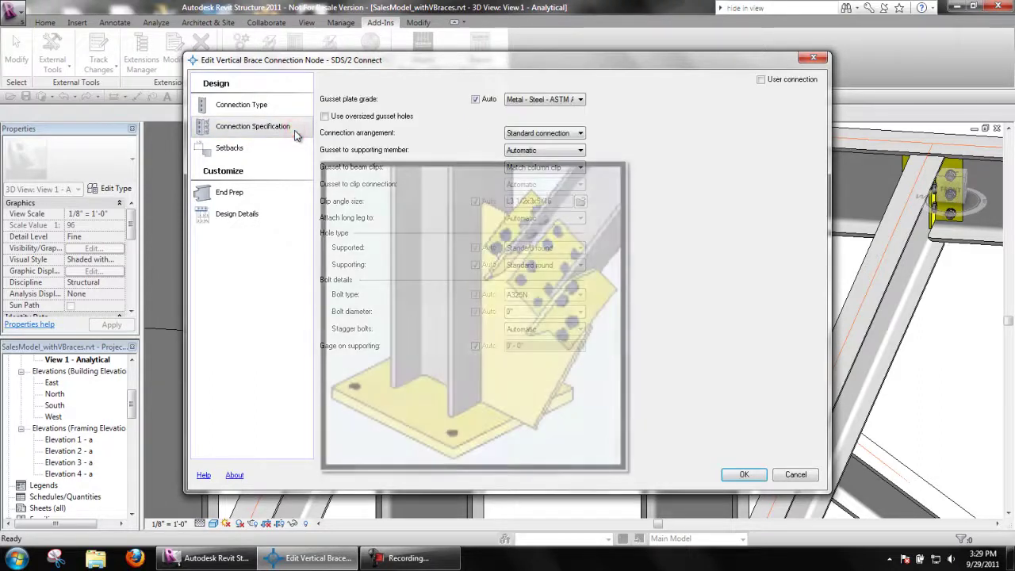
{"action": "left_click", "coordinate": [561, 134]}
{"action": "mouse_move", "coordinate": [559, 137]}
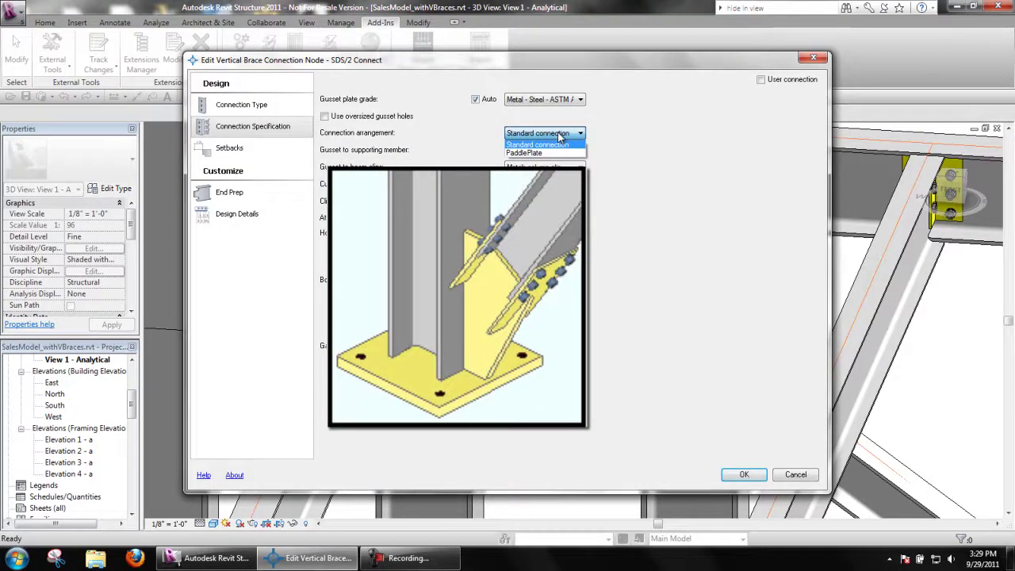
{"action": "left_click", "coordinate": [559, 135]}
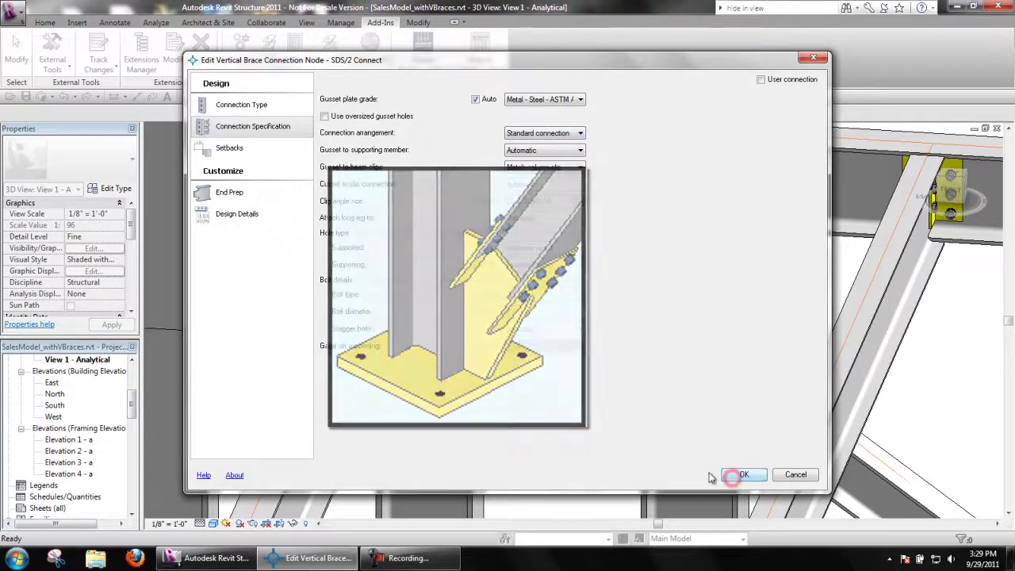
Accept the connection settings and set the W8X31 brace's cross-section rotation to 90.
{"action": "left_click", "coordinate": [740, 475]}
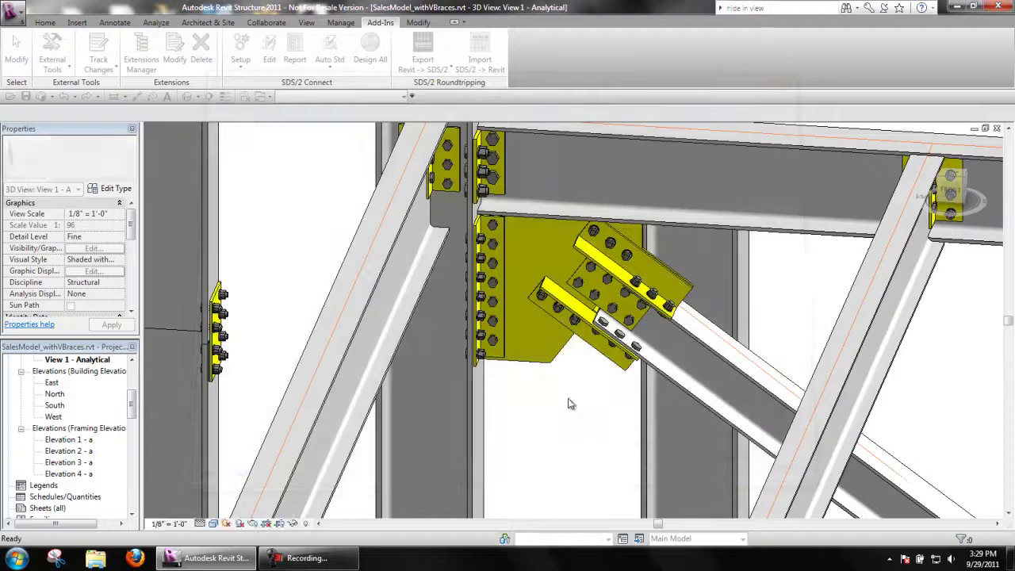
{"action": "left_click", "coordinate": [658, 369]}
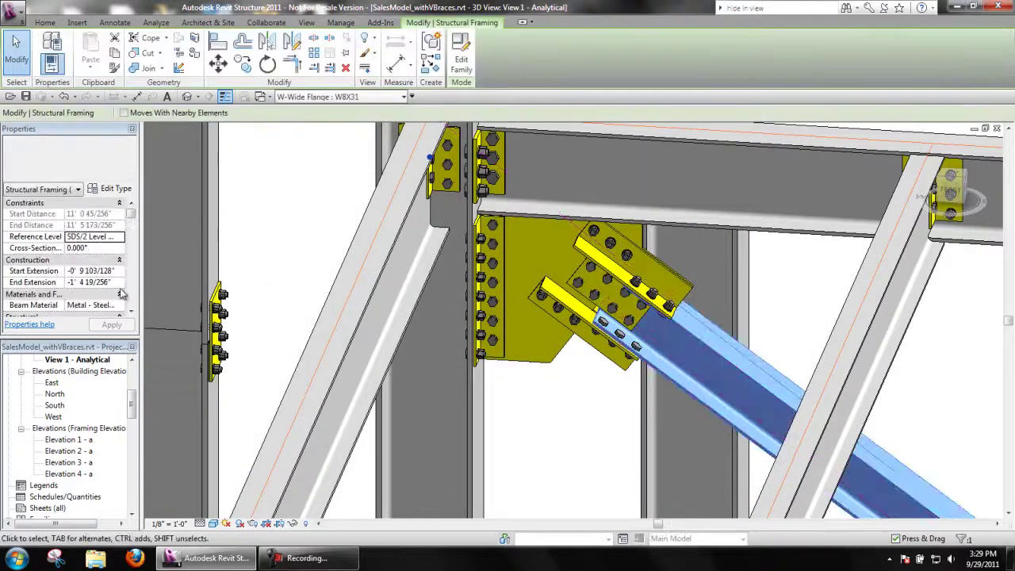
{"action": "left_click", "coordinate": [92, 248]}
{"action": "type", "text": "90"}
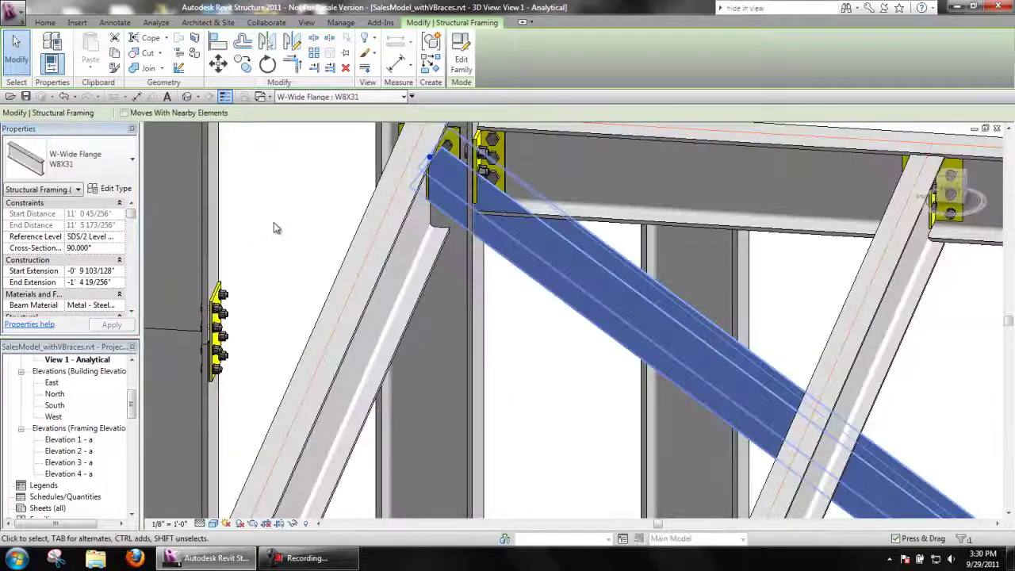
{"action": "left_click", "coordinate": [274, 228]}
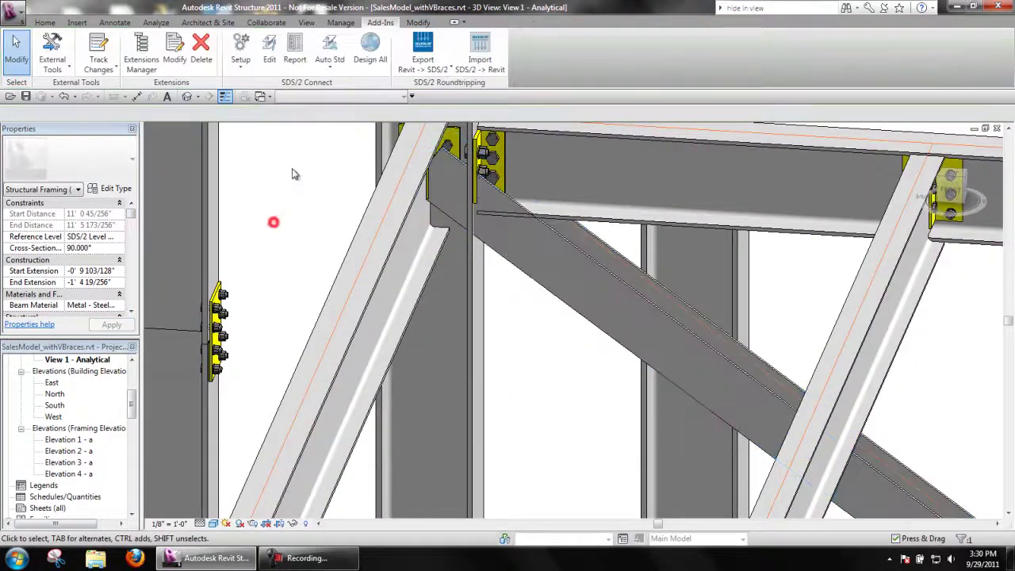
{"action": "left_click", "coordinate": [270, 49]}
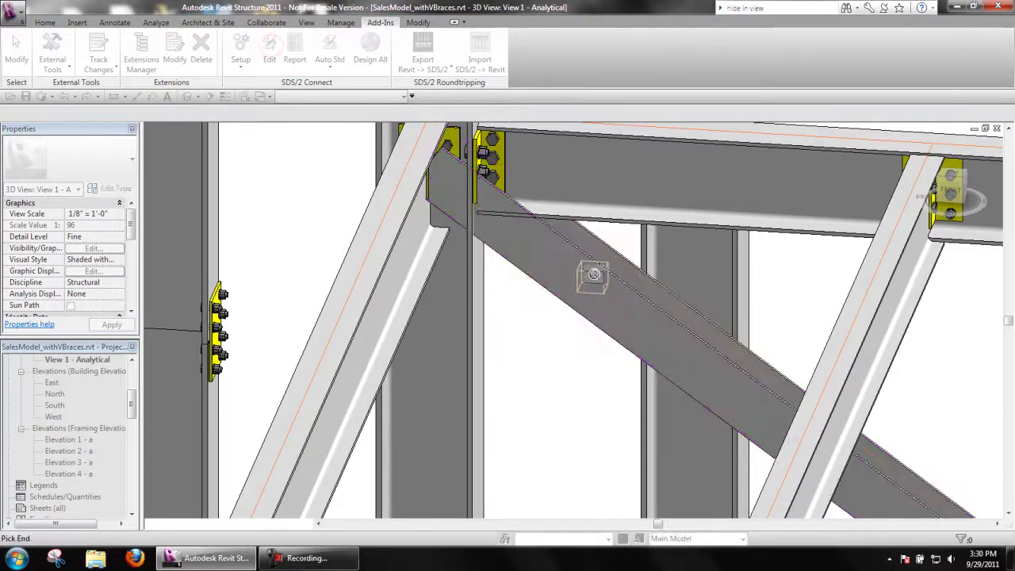
{"action": "left_click", "coordinate": [609, 265]}
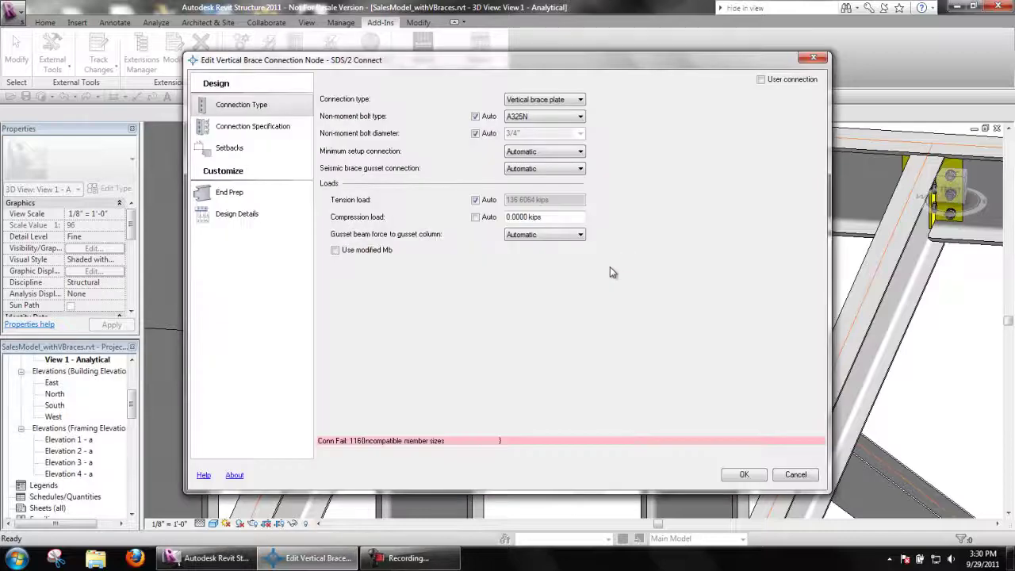
{"action": "left_click", "coordinate": [267, 126]}
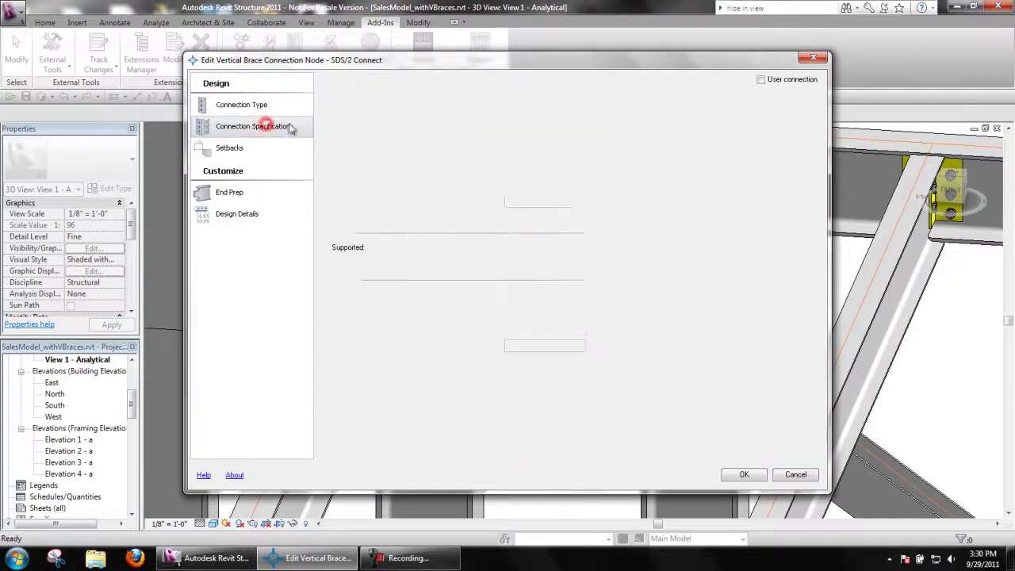
{"action": "mouse_move", "coordinate": [546, 137]}
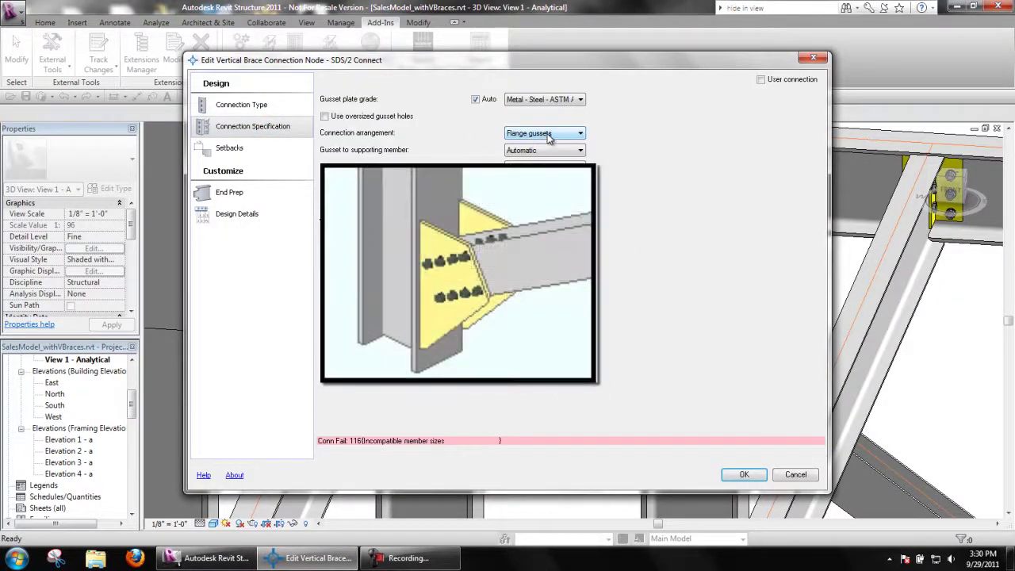
{"action": "left_click", "coordinate": [546, 134]}
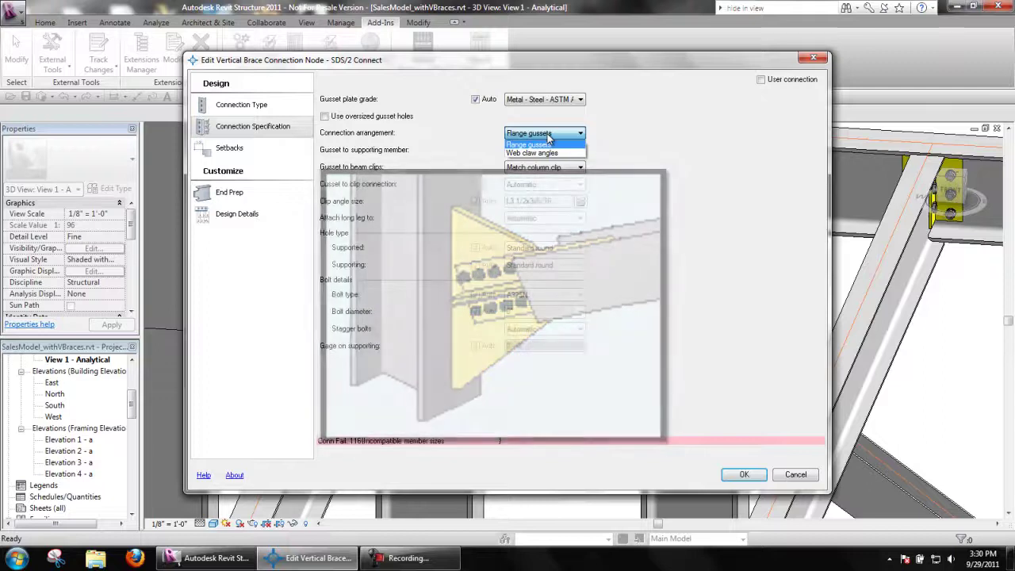
{"action": "left_click", "coordinate": [546, 137]}
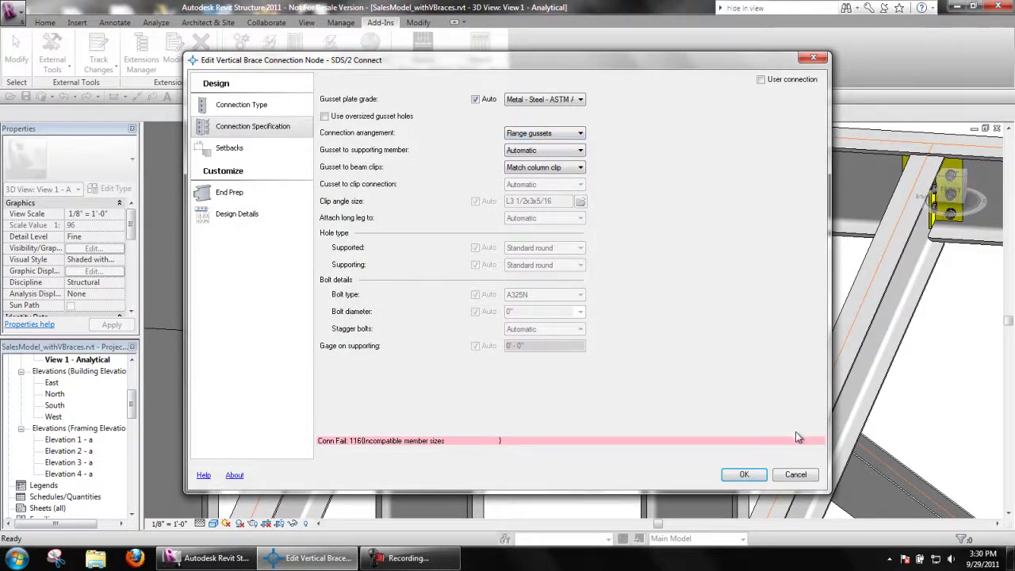
{"action": "left_click", "coordinate": [795, 474]}
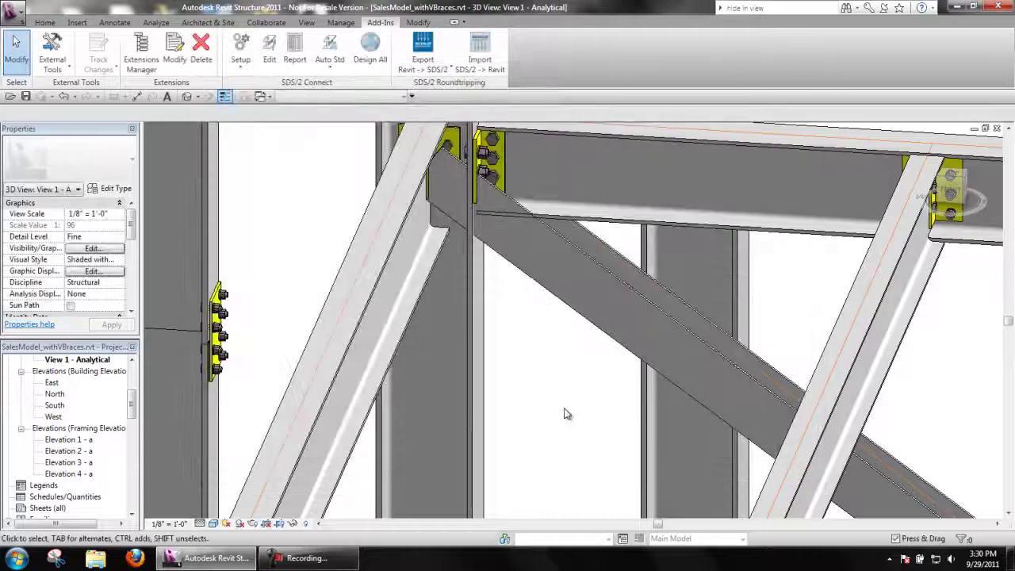
{"action": "scroll", "coordinate": [169, 271], "scroll_direction": "down", "scroll_amount": 3}
{"action": "scroll", "coordinate": [175, 271], "scroll_direction": "down", "scroll_amount": 5}
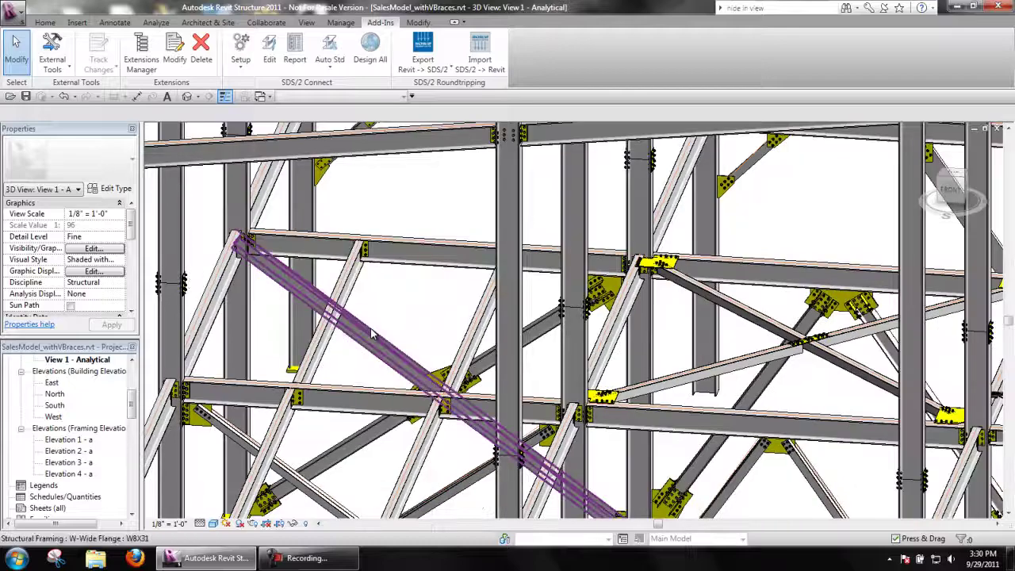
{"action": "middle_click_drag", "start_coordinate": [372, 334], "coordinate": [394, 267]}
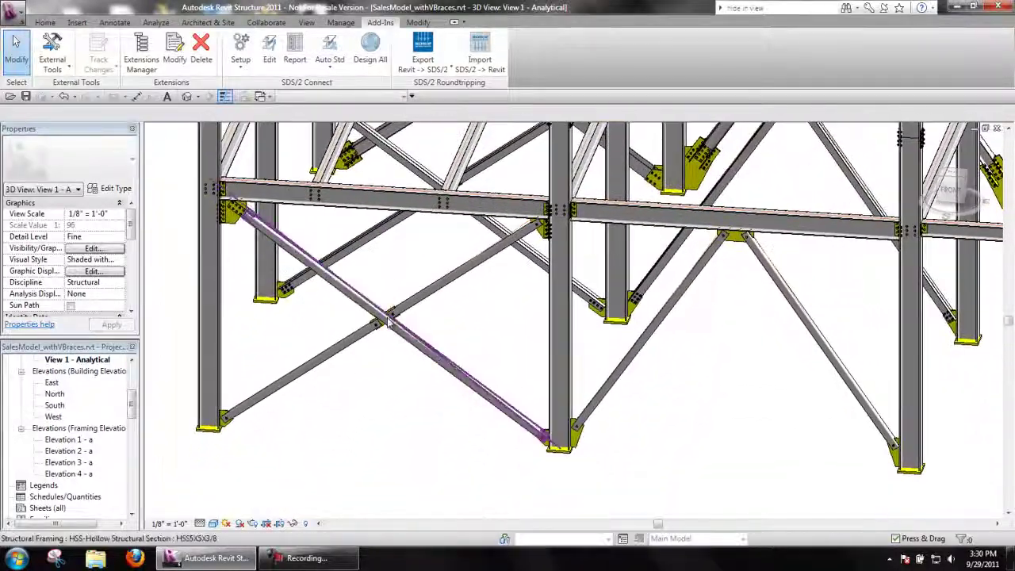
{"action": "scroll", "coordinate": [388, 410], "scroll_direction": "up", "scroll_amount": 3}
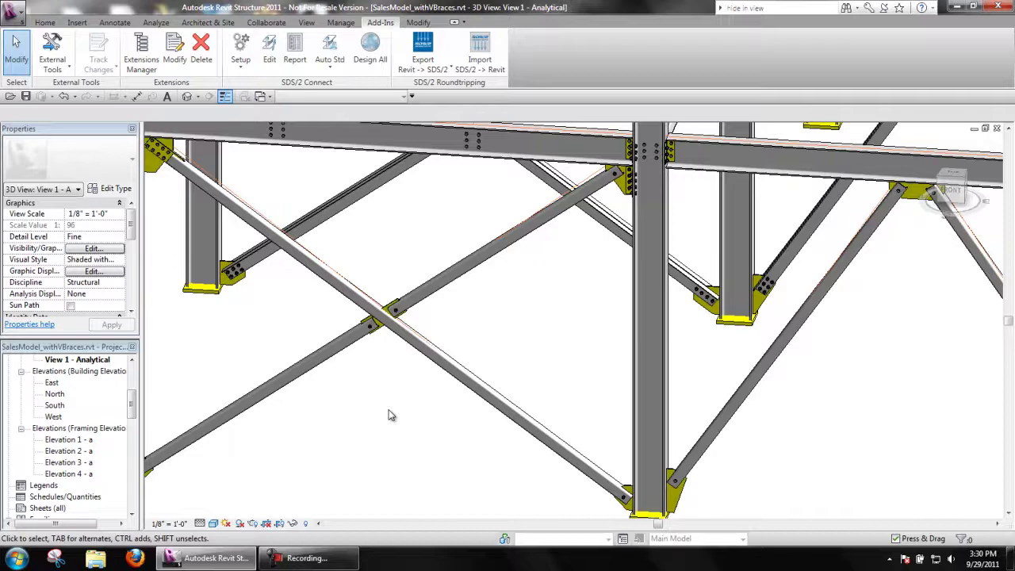
{"action": "scroll", "coordinate": [376, 425], "scroll_direction": "down", "scroll_amount": 3}
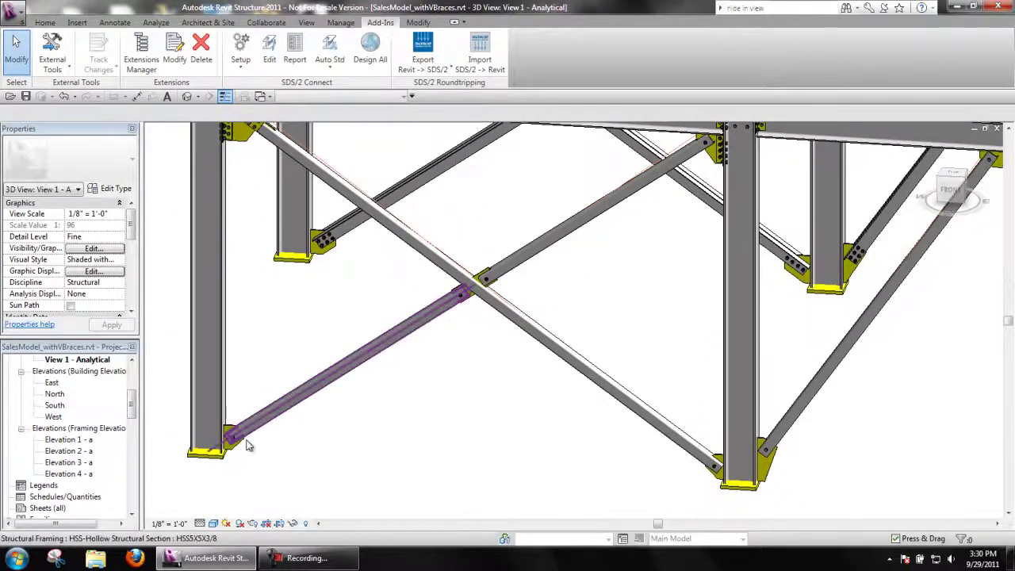
{"action": "scroll", "coordinate": [269, 452], "scroll_direction": "up", "scroll_amount": 3}
{"action": "scroll", "coordinate": [349, 472], "scroll_direction": "down", "scroll_amount": 4}
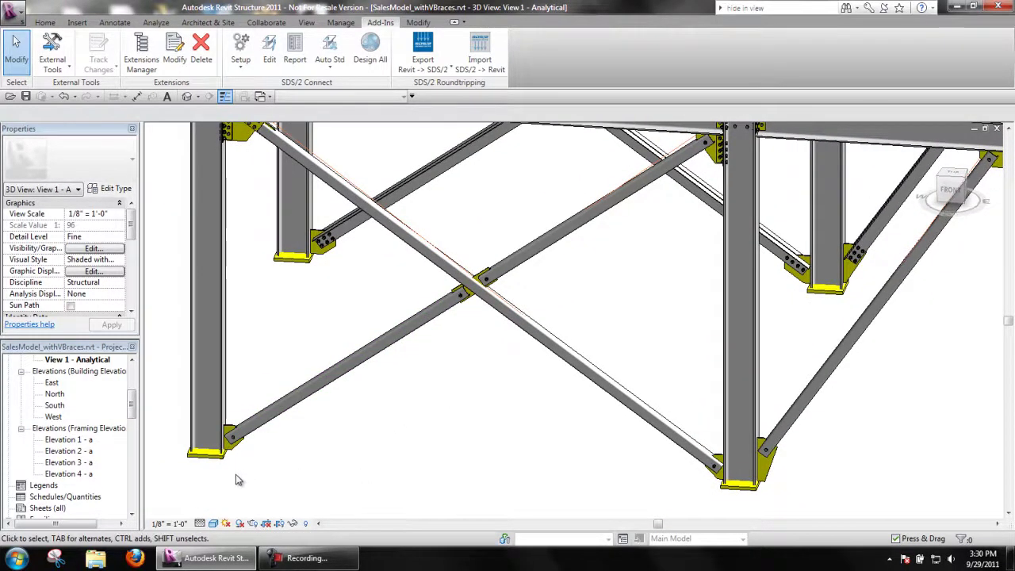
{"action": "scroll", "coordinate": [226, 480], "scroll_direction": "up", "scroll_amount": 4}
{"action": "scroll", "coordinate": [206, 484], "scroll_direction": "down", "scroll_amount": 4}
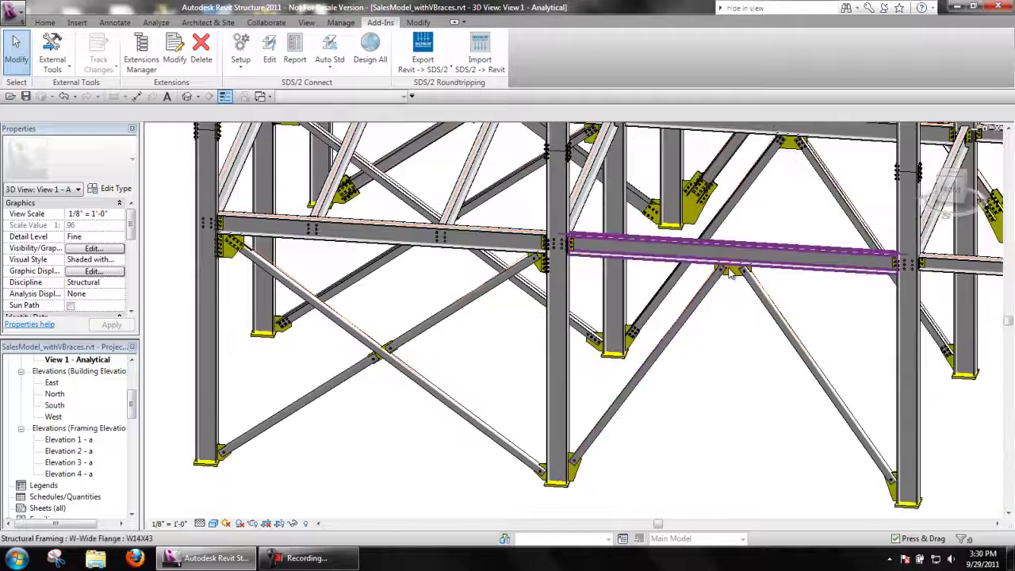
{"action": "scroll", "coordinate": [733, 265], "scroll_direction": "up", "scroll_amount": 4}
{"action": "scroll", "coordinate": [711, 363], "scroll_direction": "down", "scroll_amount": 4}
{"action": "scroll", "coordinate": [711, 370], "scroll_direction": "up", "scroll_amount": 4}
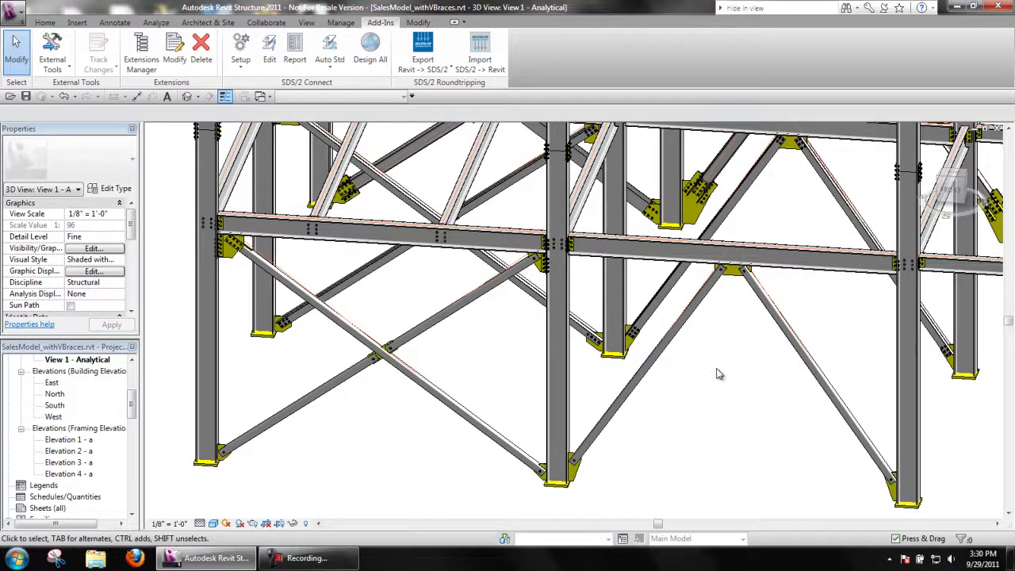